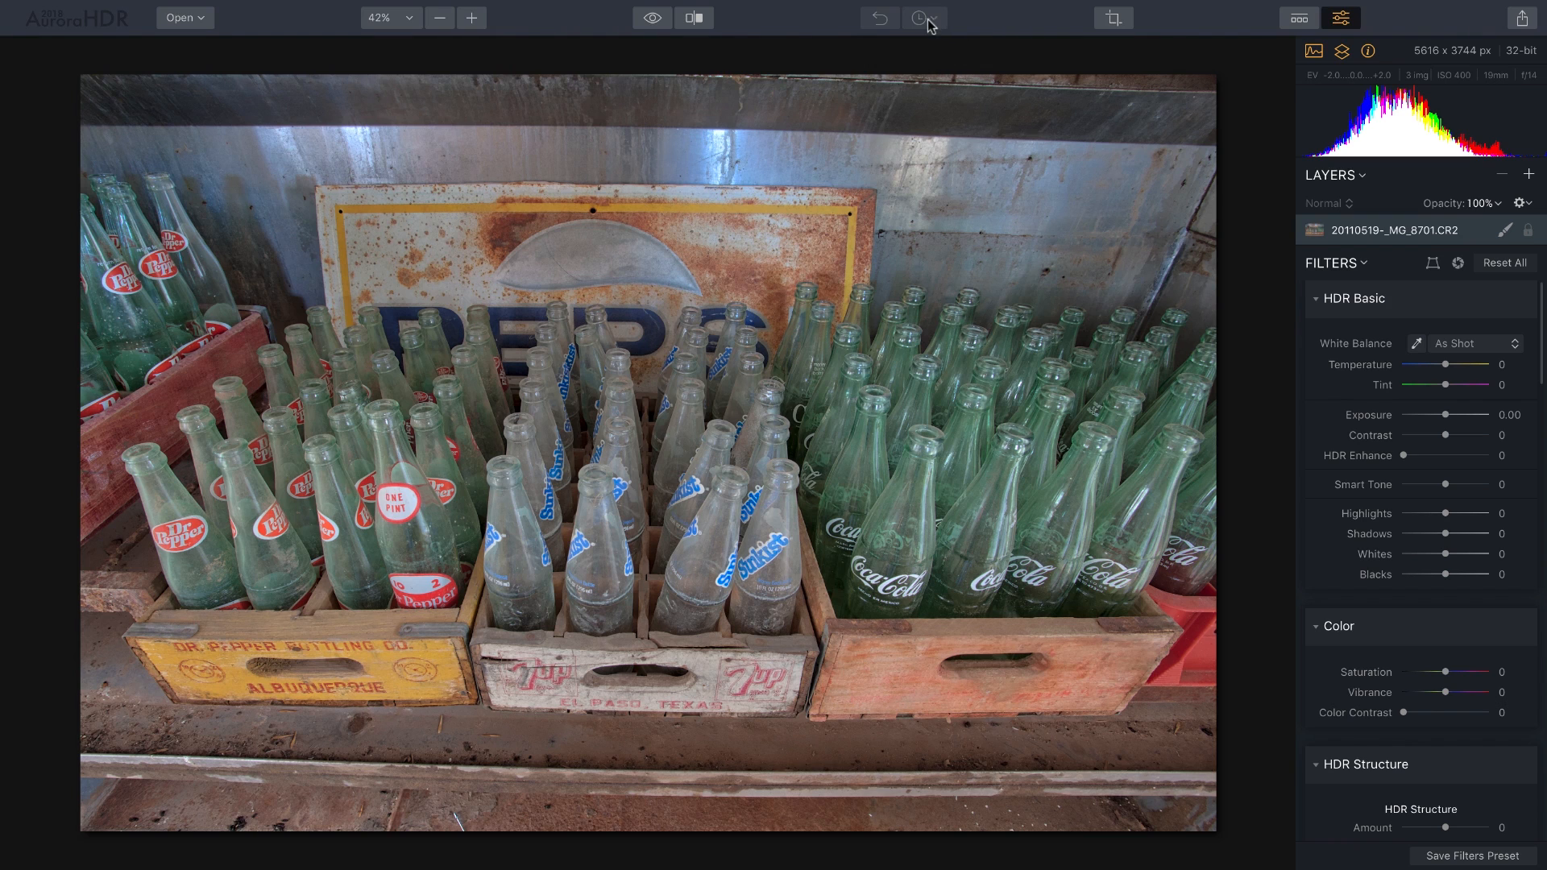
Rotate the bottle photo -18, scale it up to 43 and set lens Distortion to +35.
{"action": "left_click", "coordinate": [1430, 267]}
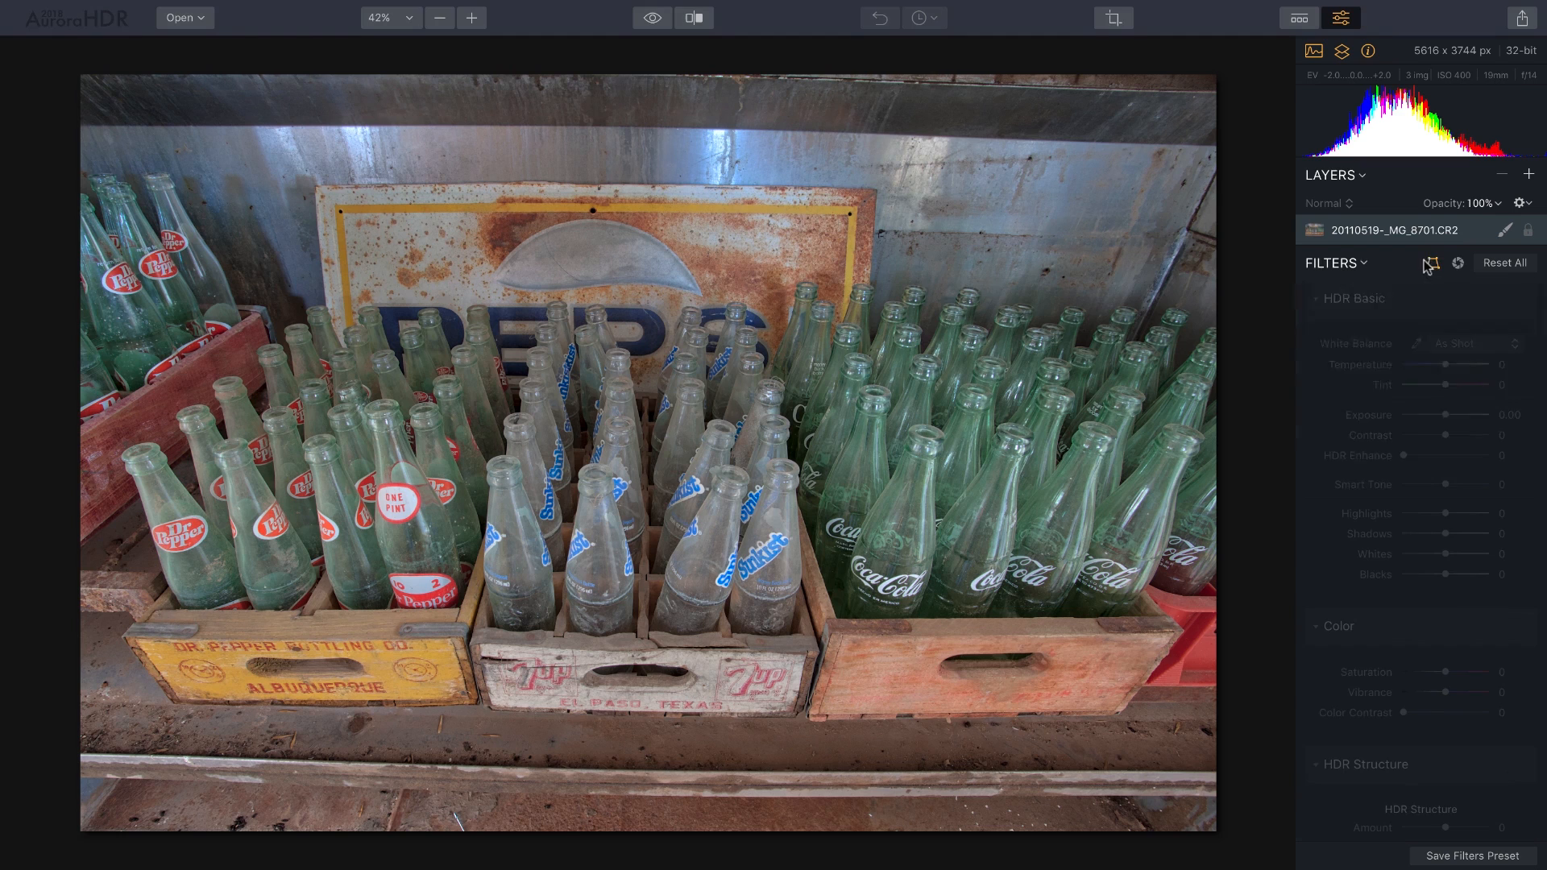
{"action": "left_click_drag", "start_coordinate": [1445, 356], "coordinate": [1434, 356]}
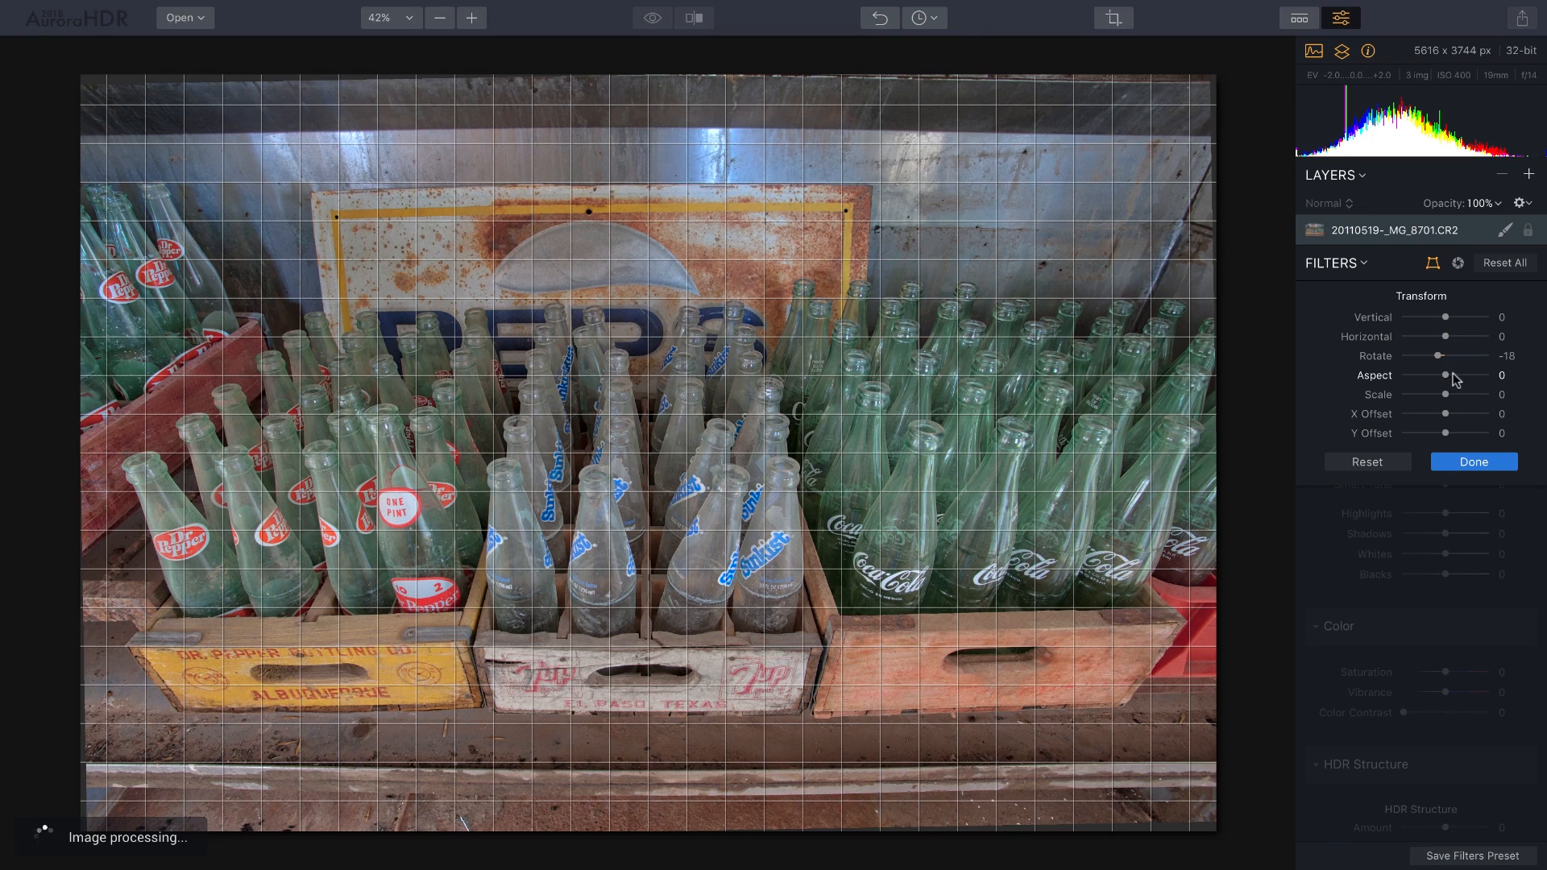
{"action": "left_click_drag", "start_coordinate": [1446, 395], "coordinate": [1456, 398]}
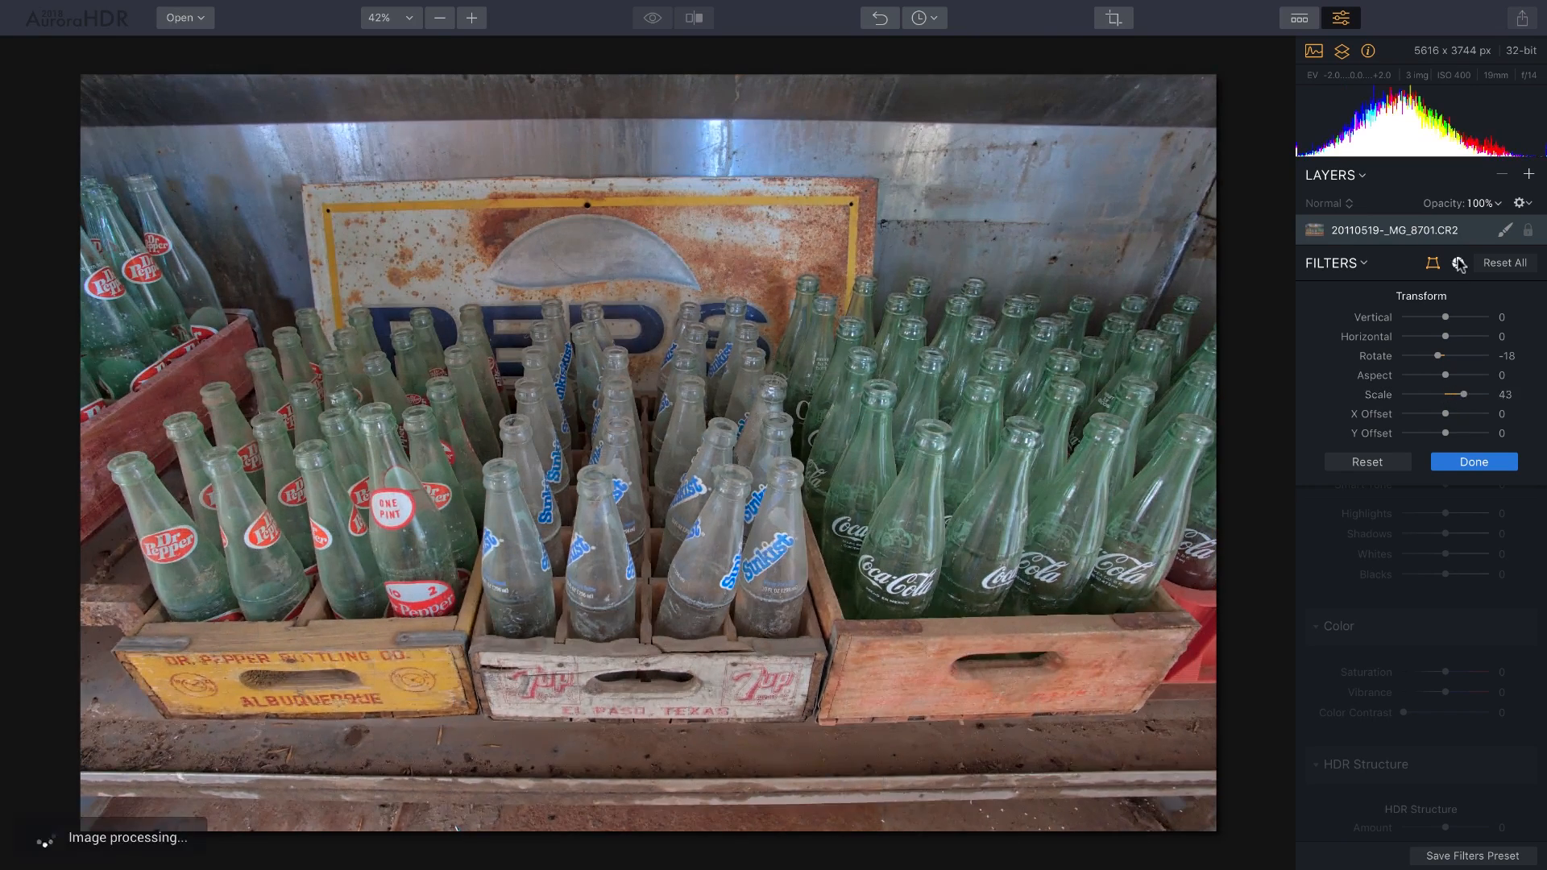
{"action": "left_click", "coordinate": [1458, 264]}
{"action": "left_click_drag", "start_coordinate": [1445, 317], "coordinate": [1460, 316]}
{"action": "left_click", "coordinate": [1469, 405]}
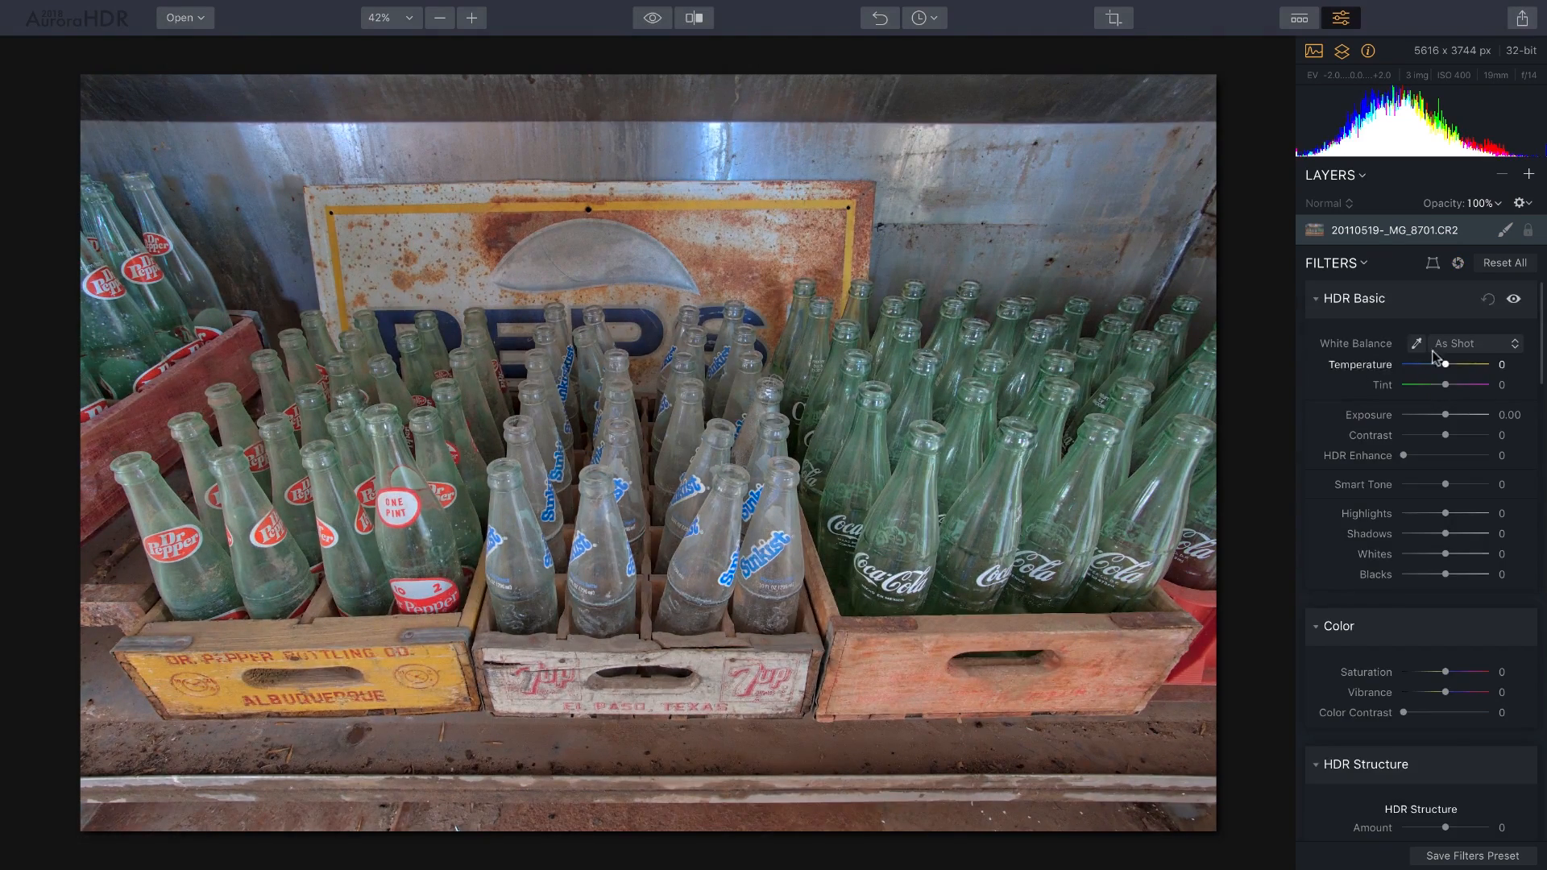
Apply the 'Warming Up to Grunge' user preset to the bottle crates photo.
{"action": "left_click", "coordinate": [1300, 24]}
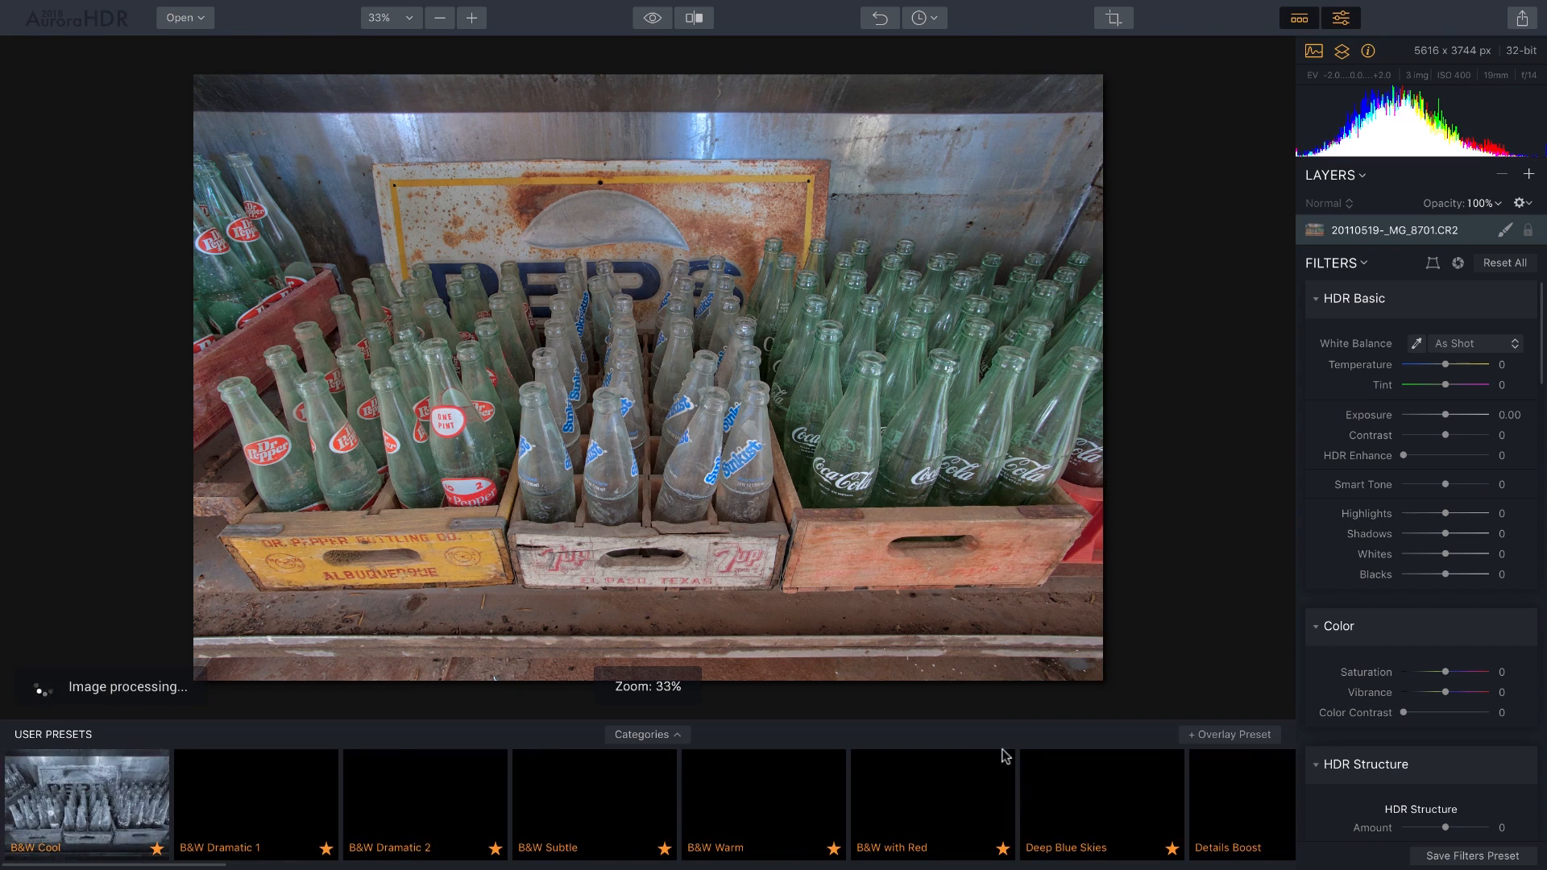
{"action": "scroll", "coordinate": [1028, 809], "scroll_direction": "right", "scroll_amount": 15}
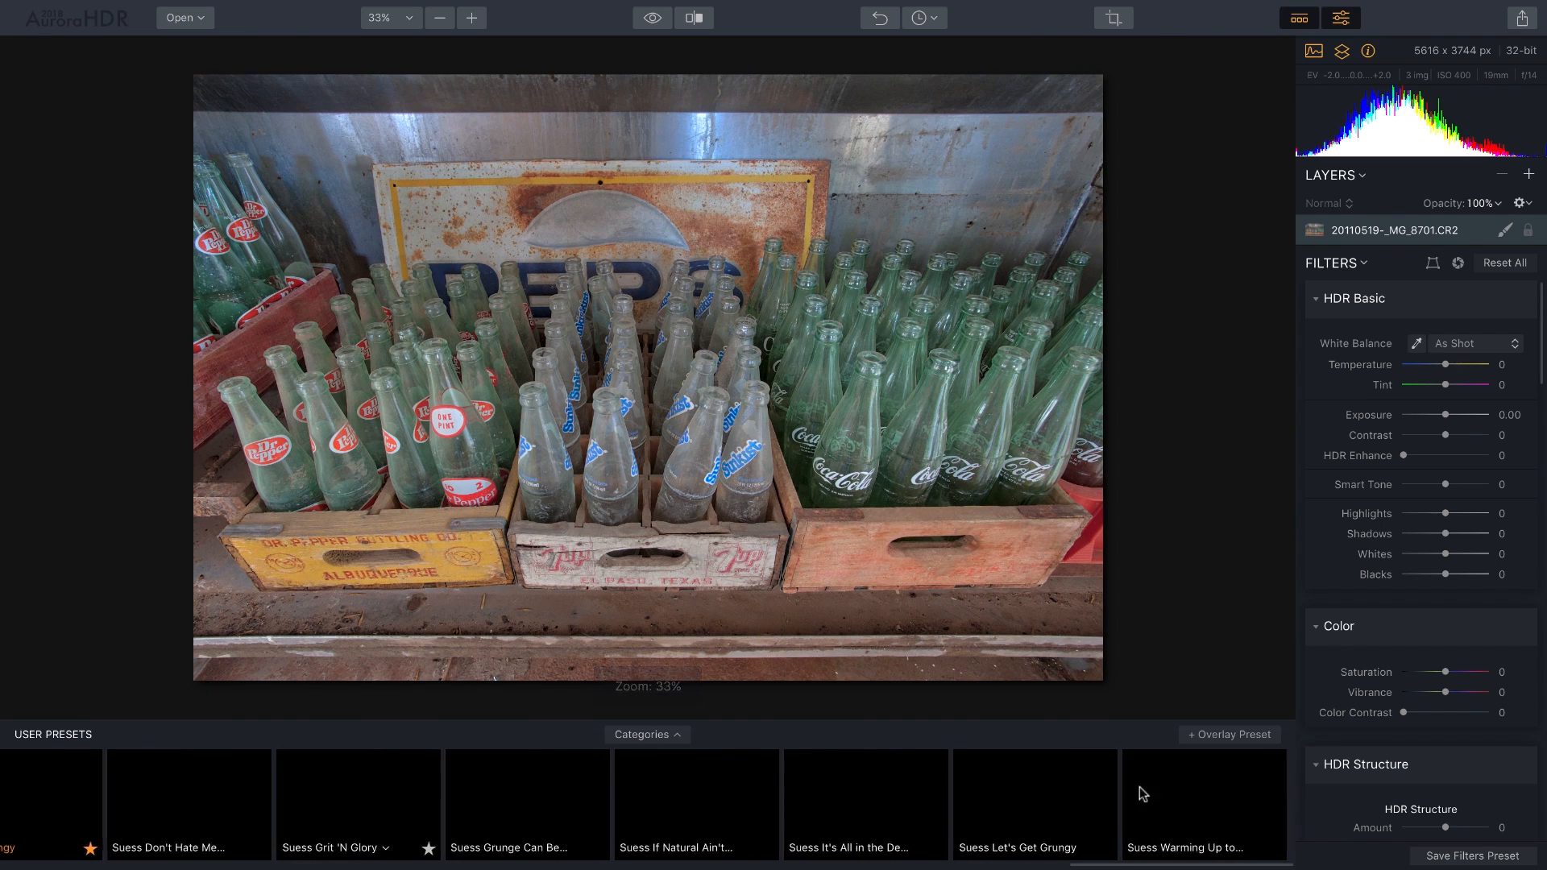
{"action": "left_click", "coordinate": [1197, 788]}
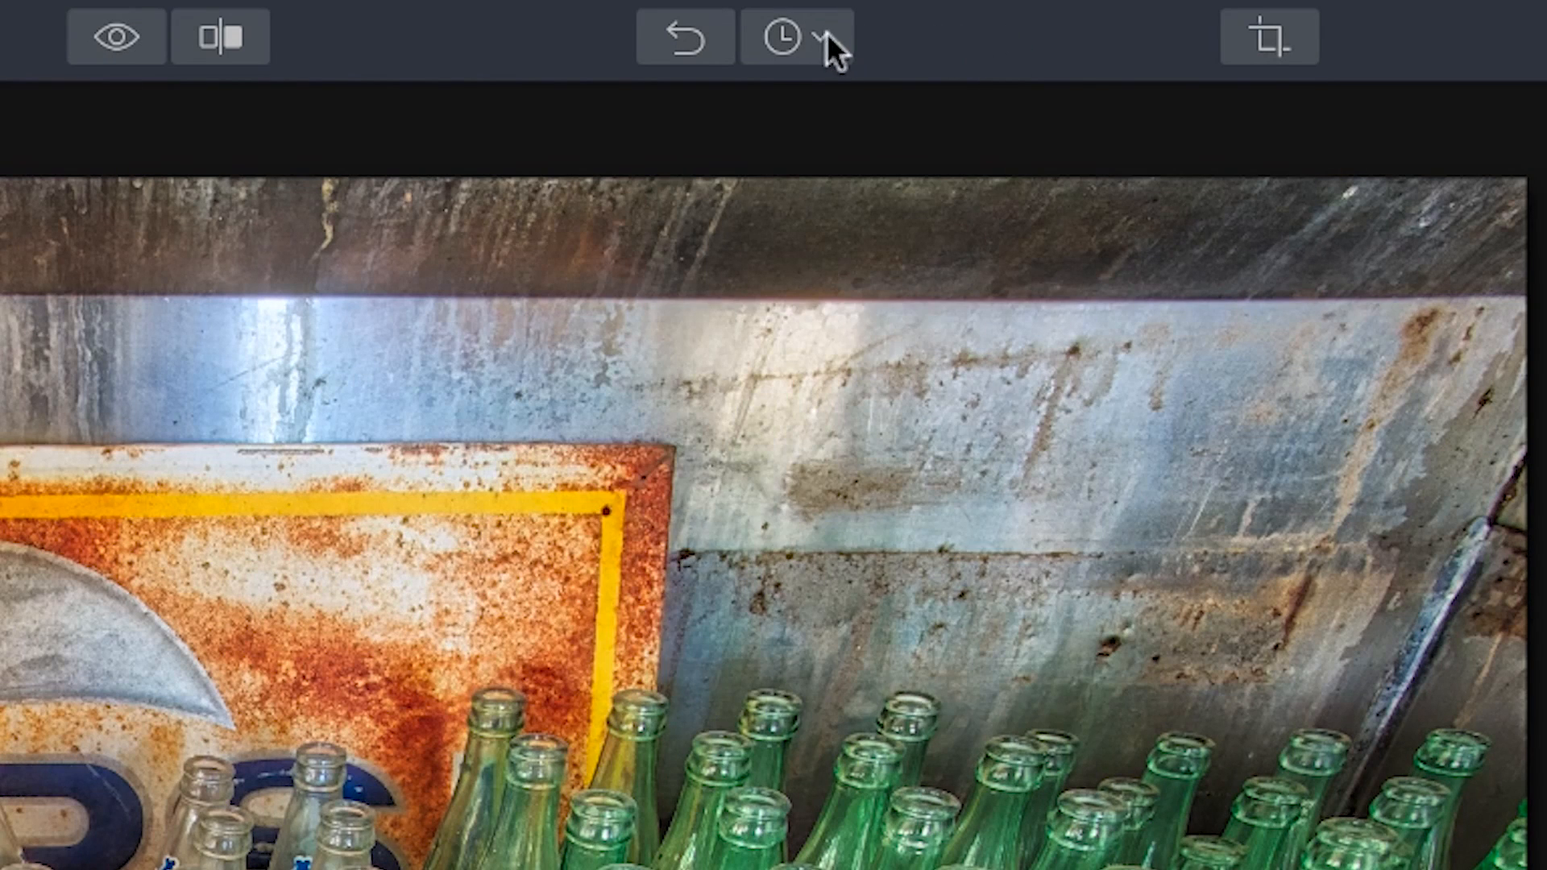
{"action": "left_click", "coordinate": [823, 35]}
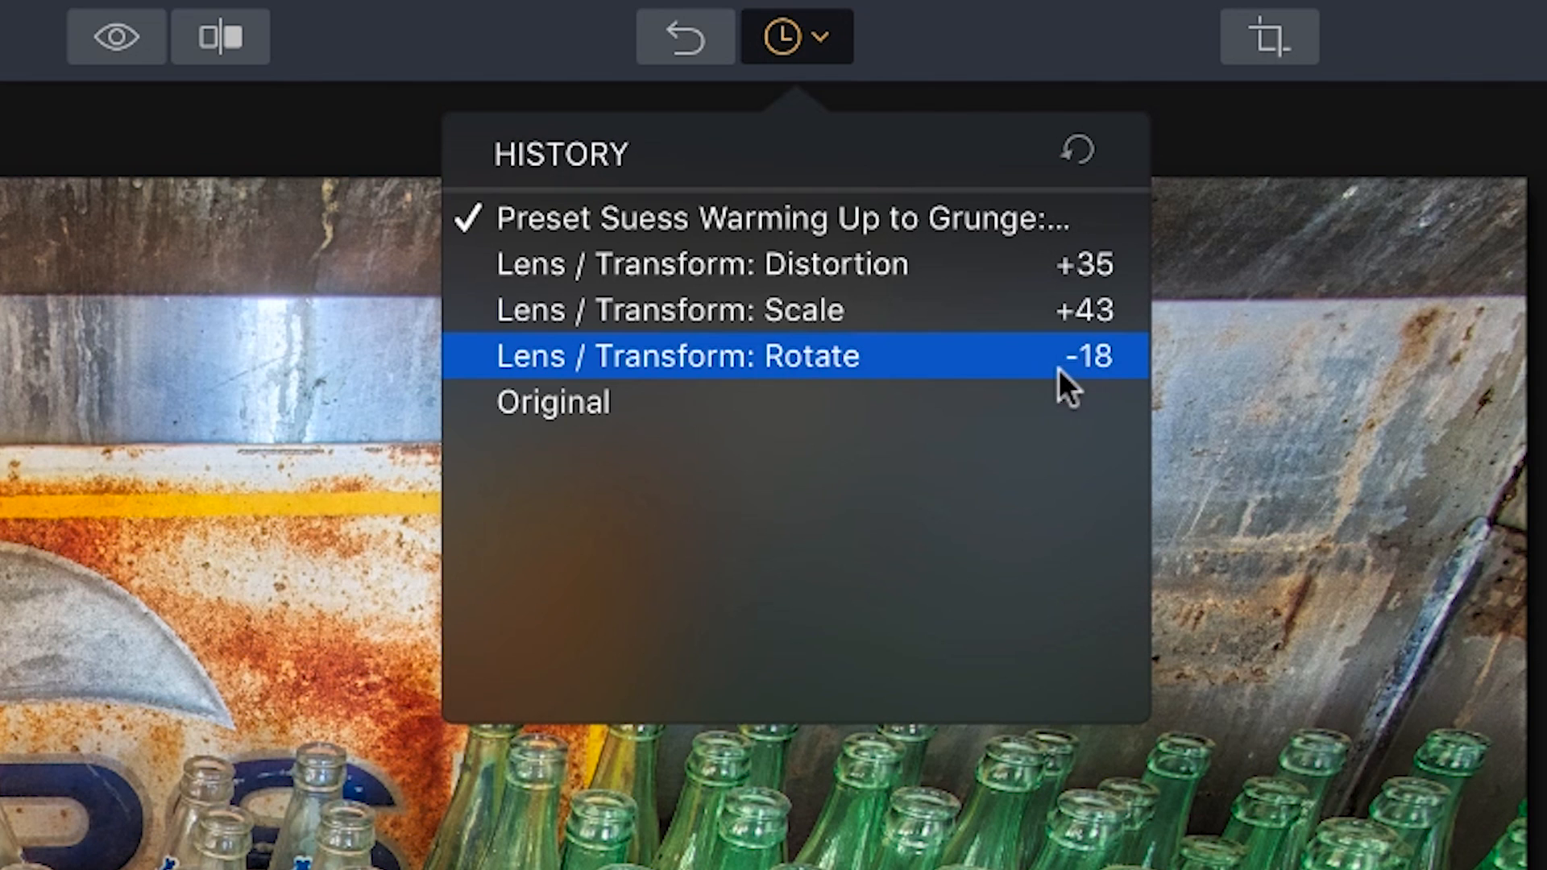
{"action": "left_click", "coordinate": [996, 356]}
{"action": "left_click", "coordinate": [870, 396]}
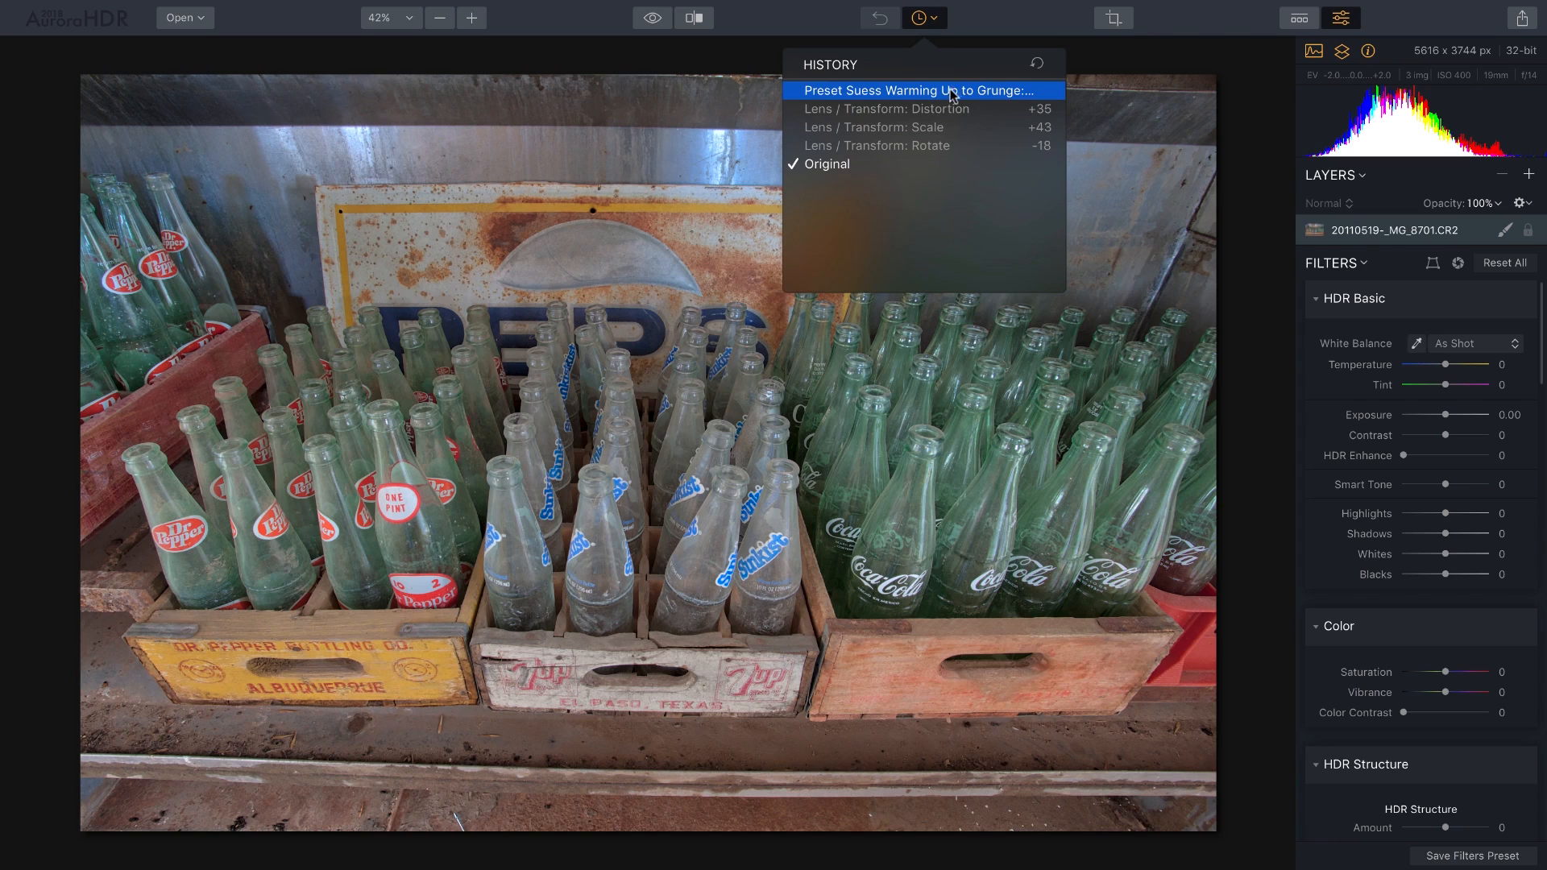
{"action": "left_click", "coordinate": [941, 93]}
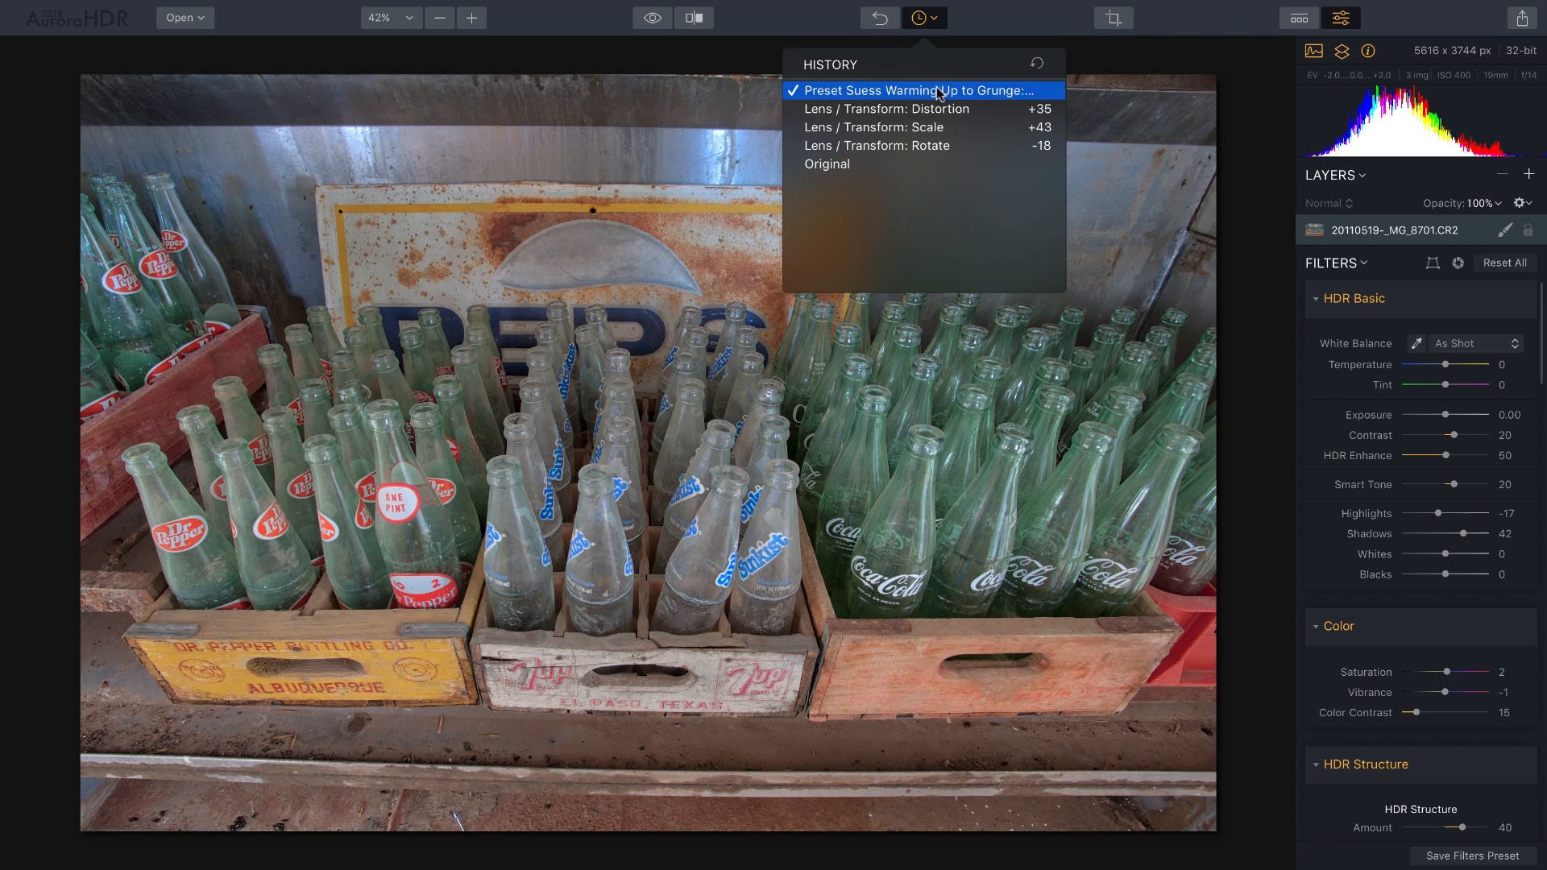
{"action": "left_click", "coordinate": [785, 12]}
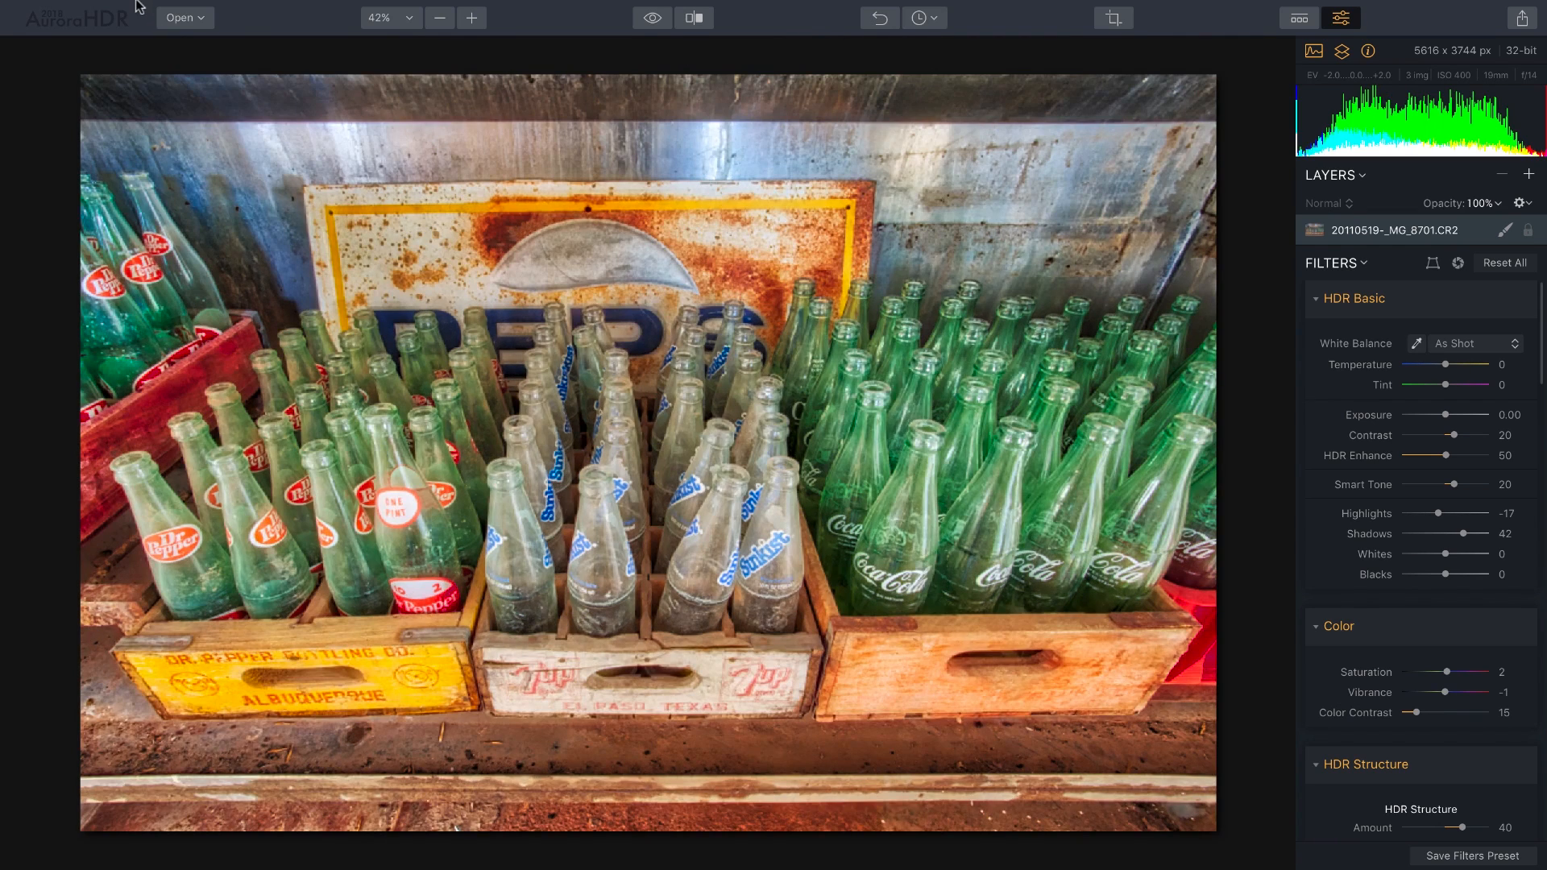
Save the edited photo as the Aurora project 'empty bottles'.
{"action": "mouse_move", "coordinate": [137, 6]}
{"action": "left_click", "coordinate": [196, 10]}
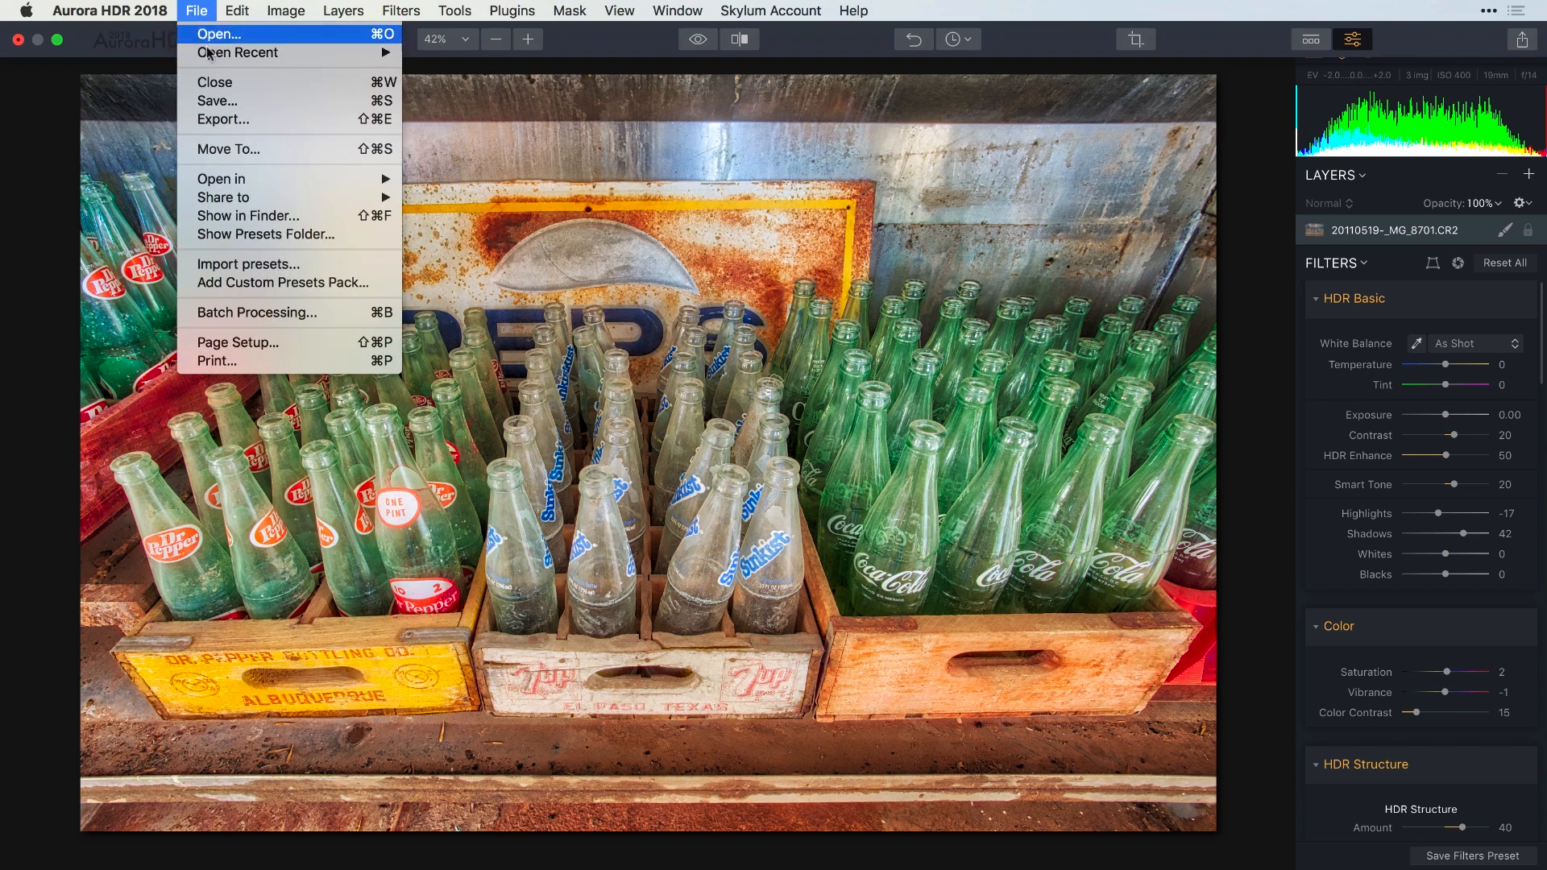
{"action": "left_click", "coordinate": [217, 102]}
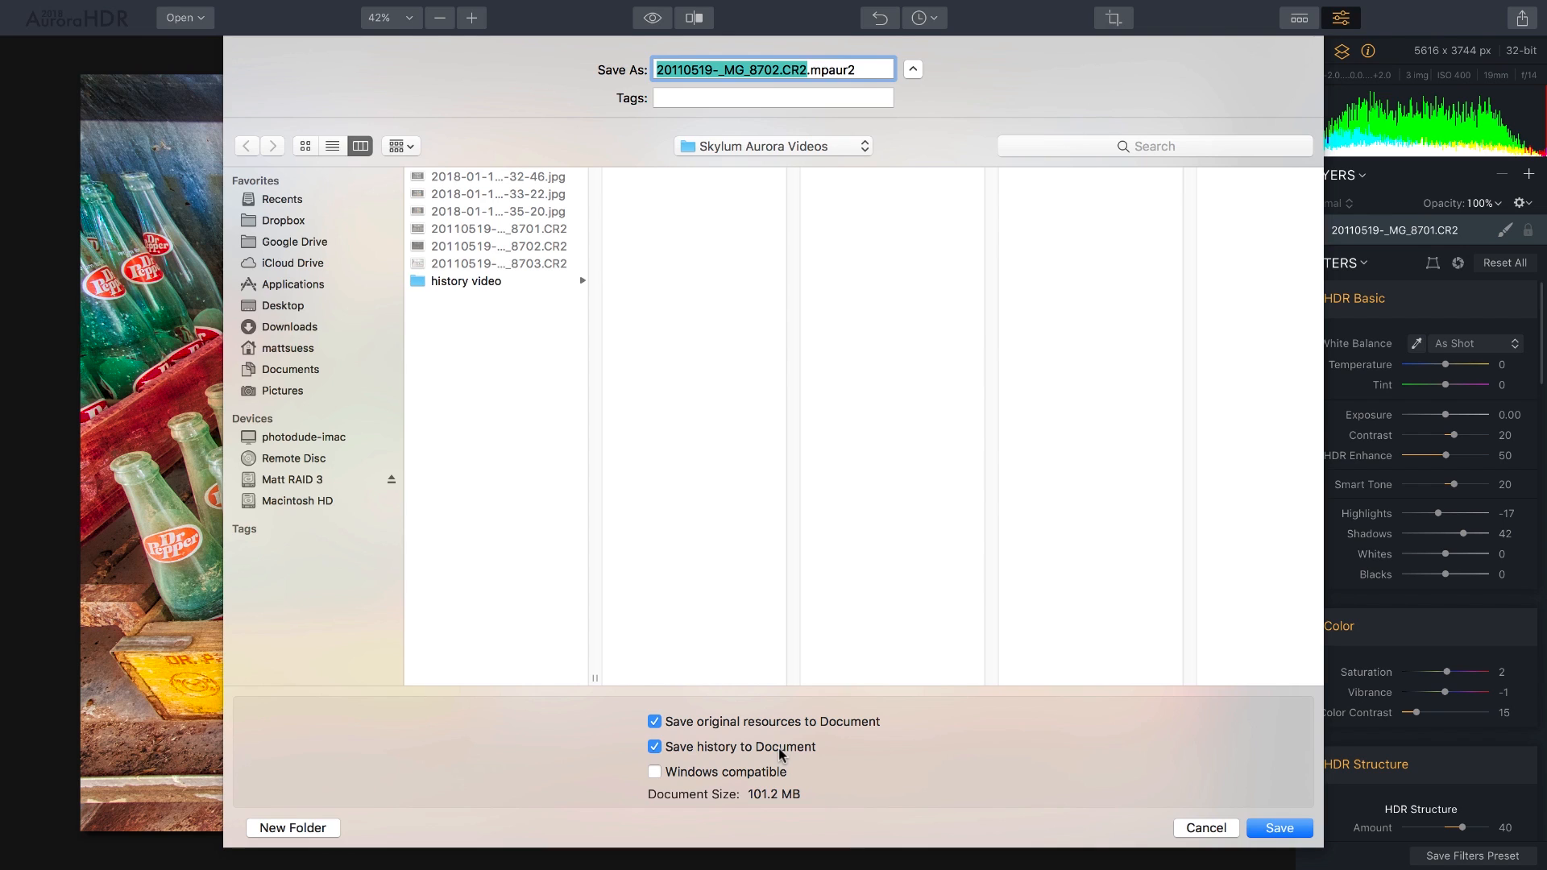
{"action": "type", "text": "empty"}
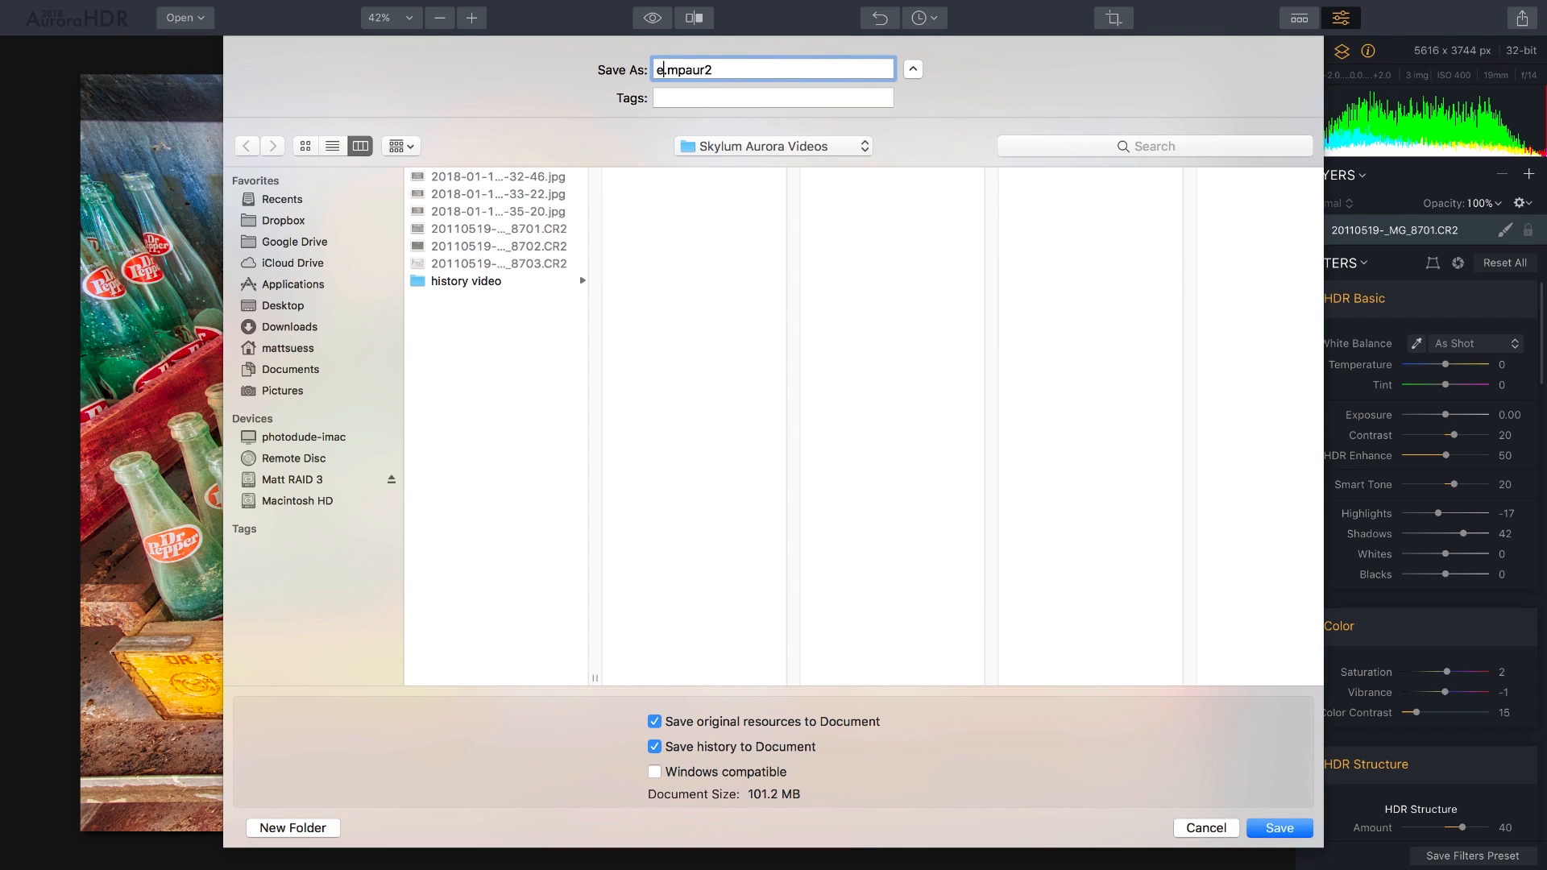
{"action": "type", "text": " bottles"}
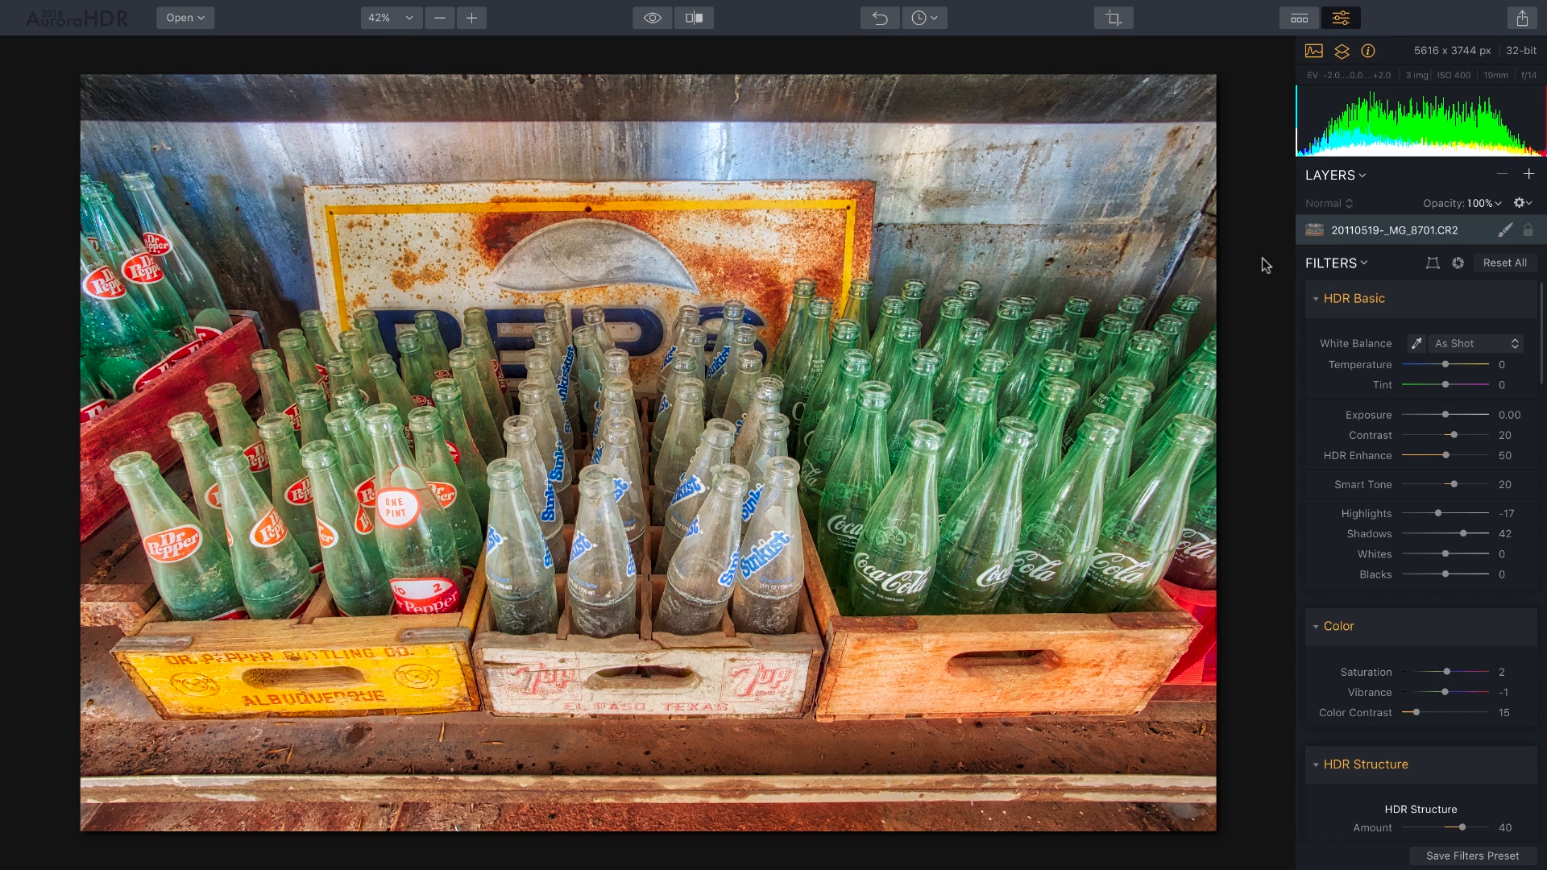
{"action": "left_click", "coordinate": [1529, 174]}
{"action": "left_click", "coordinate": [1484, 198]}
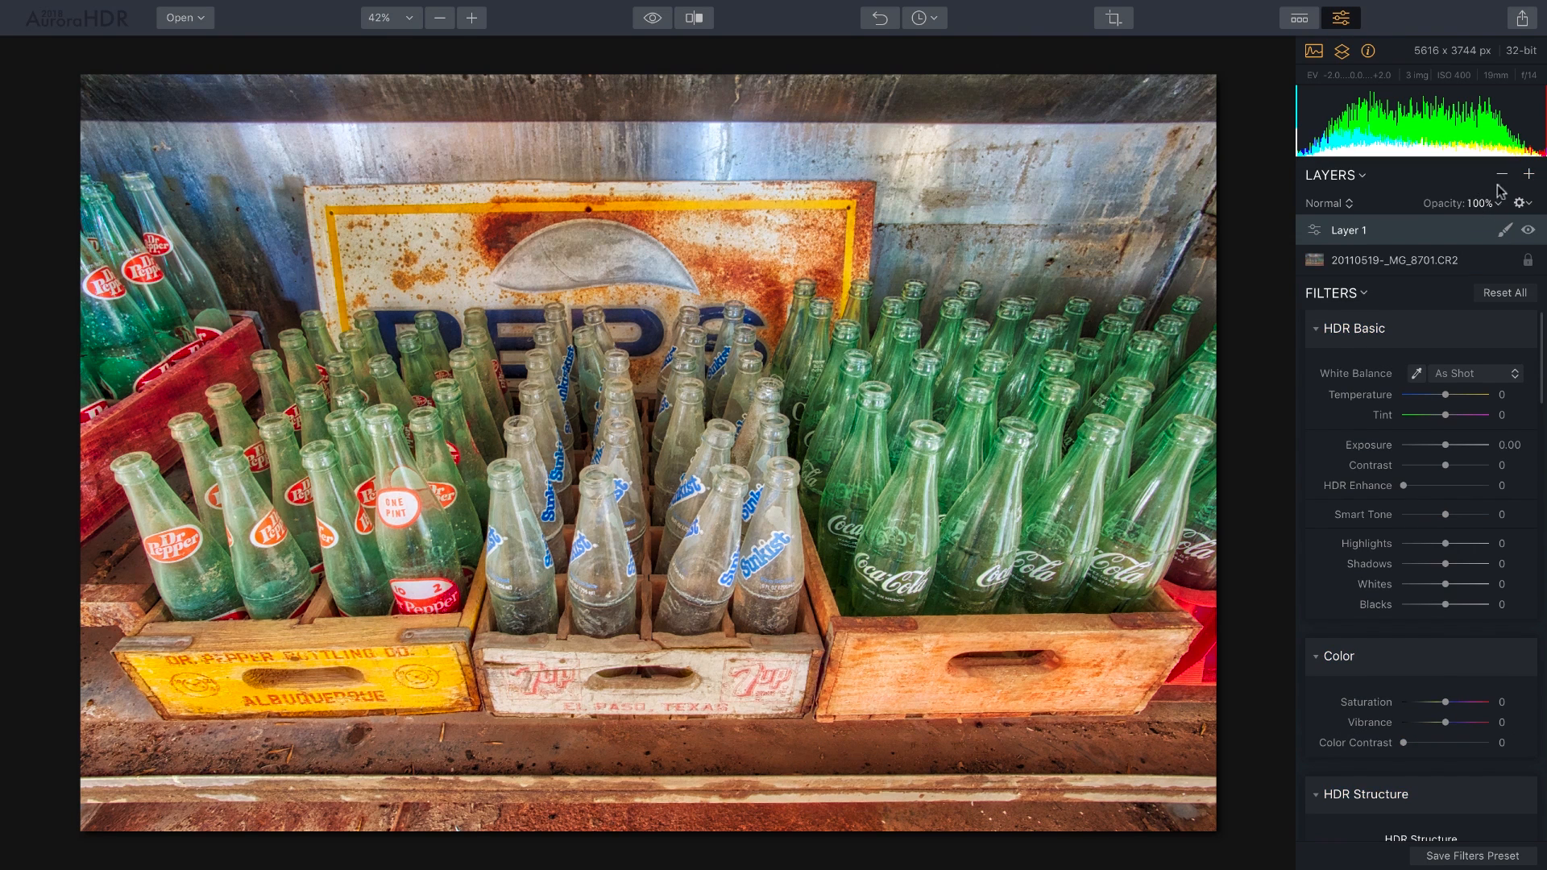
{"action": "left_click", "coordinate": [1503, 176]}
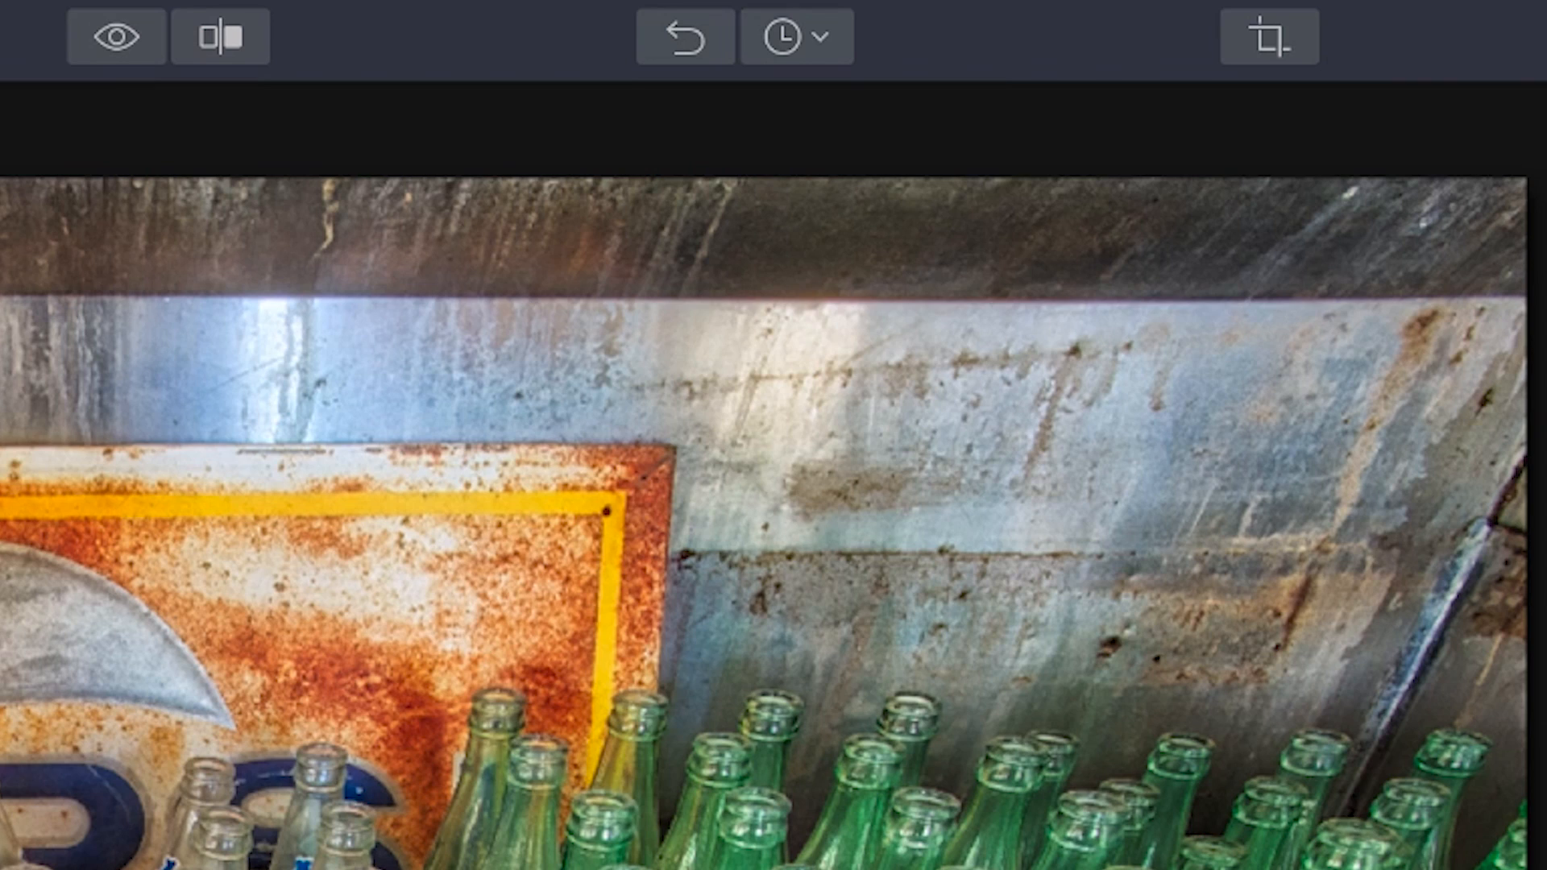
{"action": "left_click", "coordinate": [934, 19]}
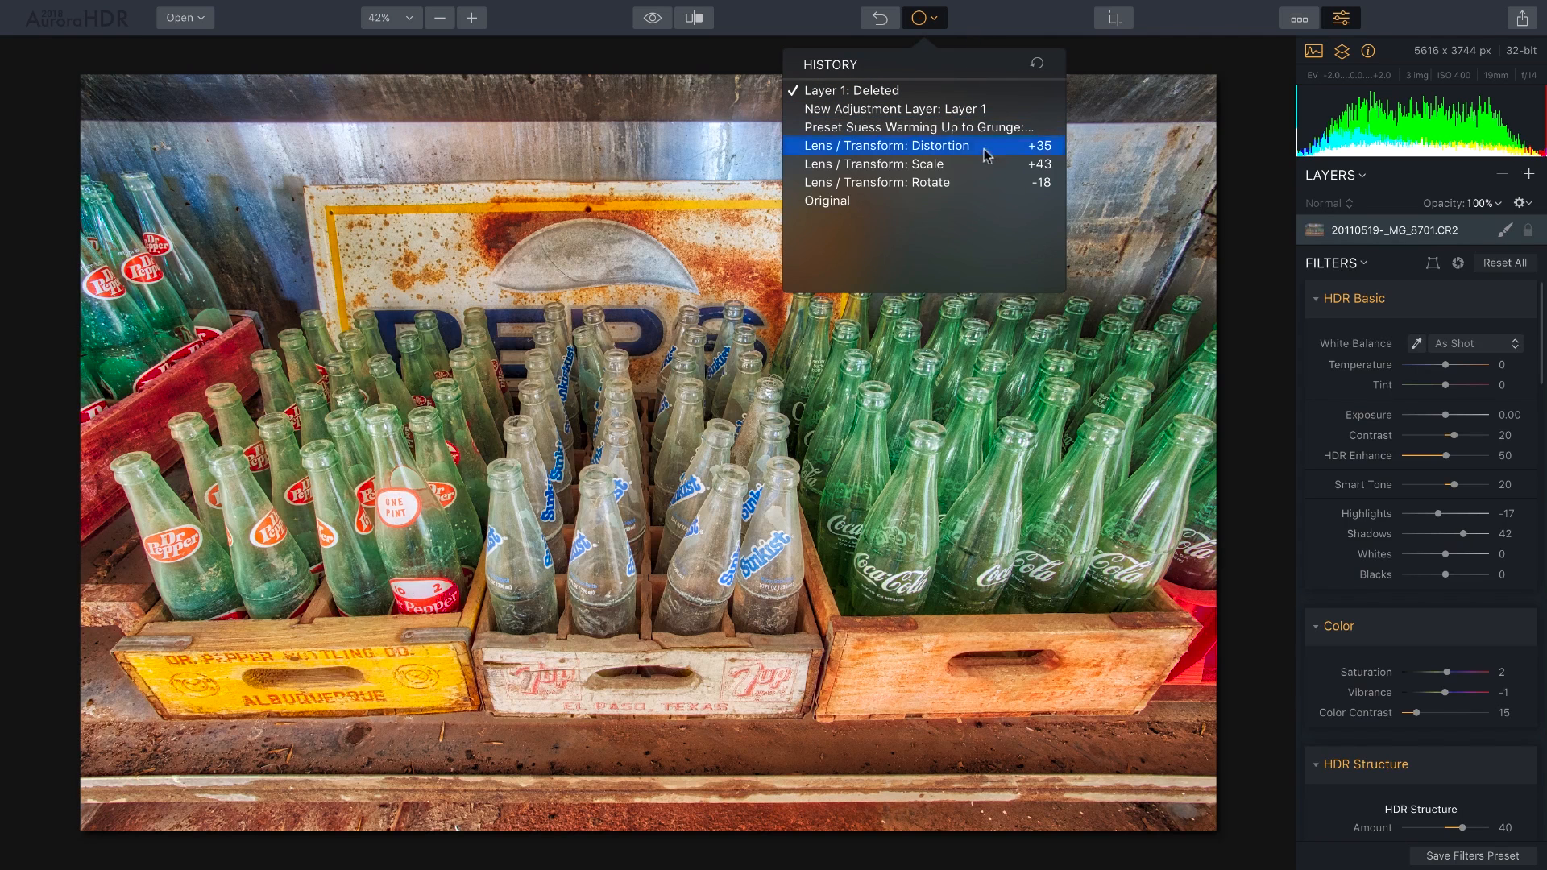
{"action": "left_click", "coordinate": [998, 26]}
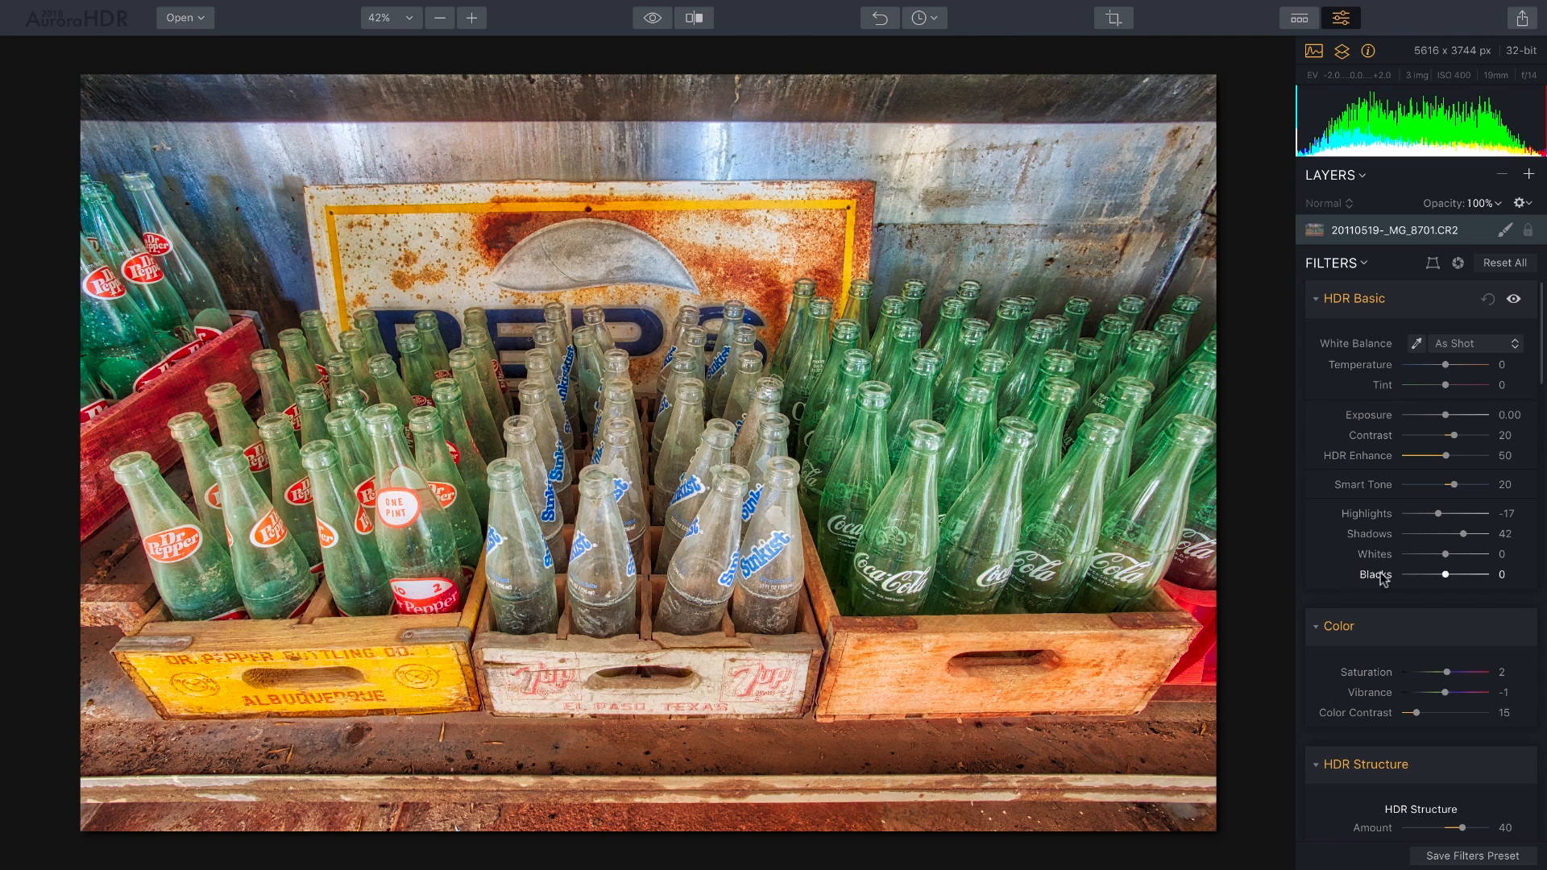
Drop HSL Saturation to -100 for every colour to make the photo grey.
{"action": "scroll", "coordinate": [1379, 579], "scroll_direction": "down", "scroll_amount": 15}
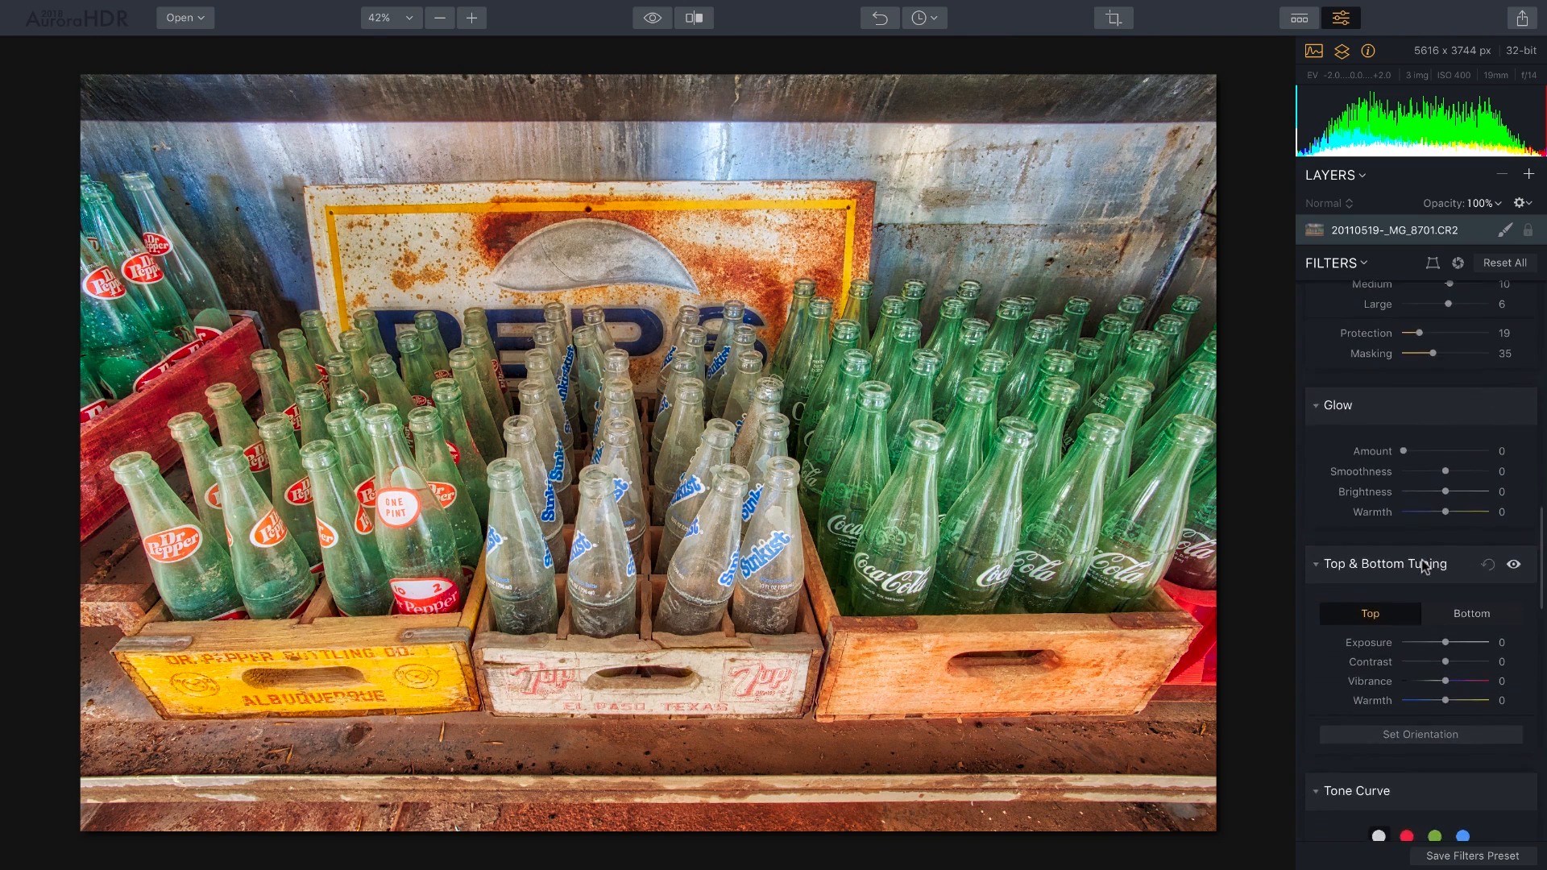
{"action": "scroll", "coordinate": [1426, 566], "scroll_direction": "up", "scroll_amount": 4}
{"action": "scroll", "coordinate": [1426, 568], "scroll_direction": "down", "scroll_amount": 10}
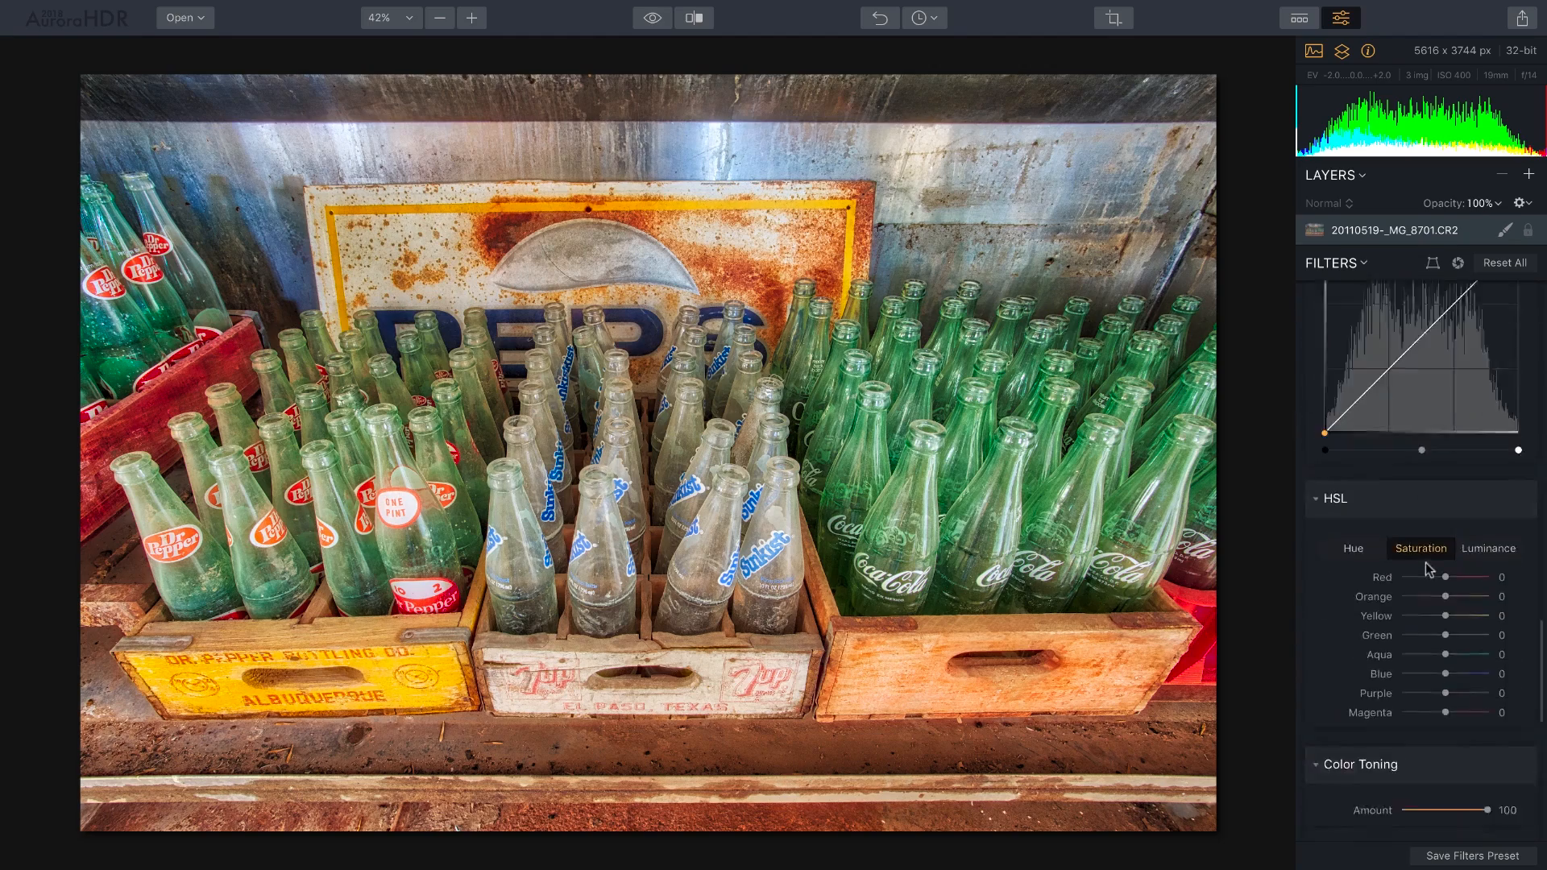
{"action": "scroll", "coordinate": [1425, 568], "scroll_direction": "down", "scroll_amount": 4}
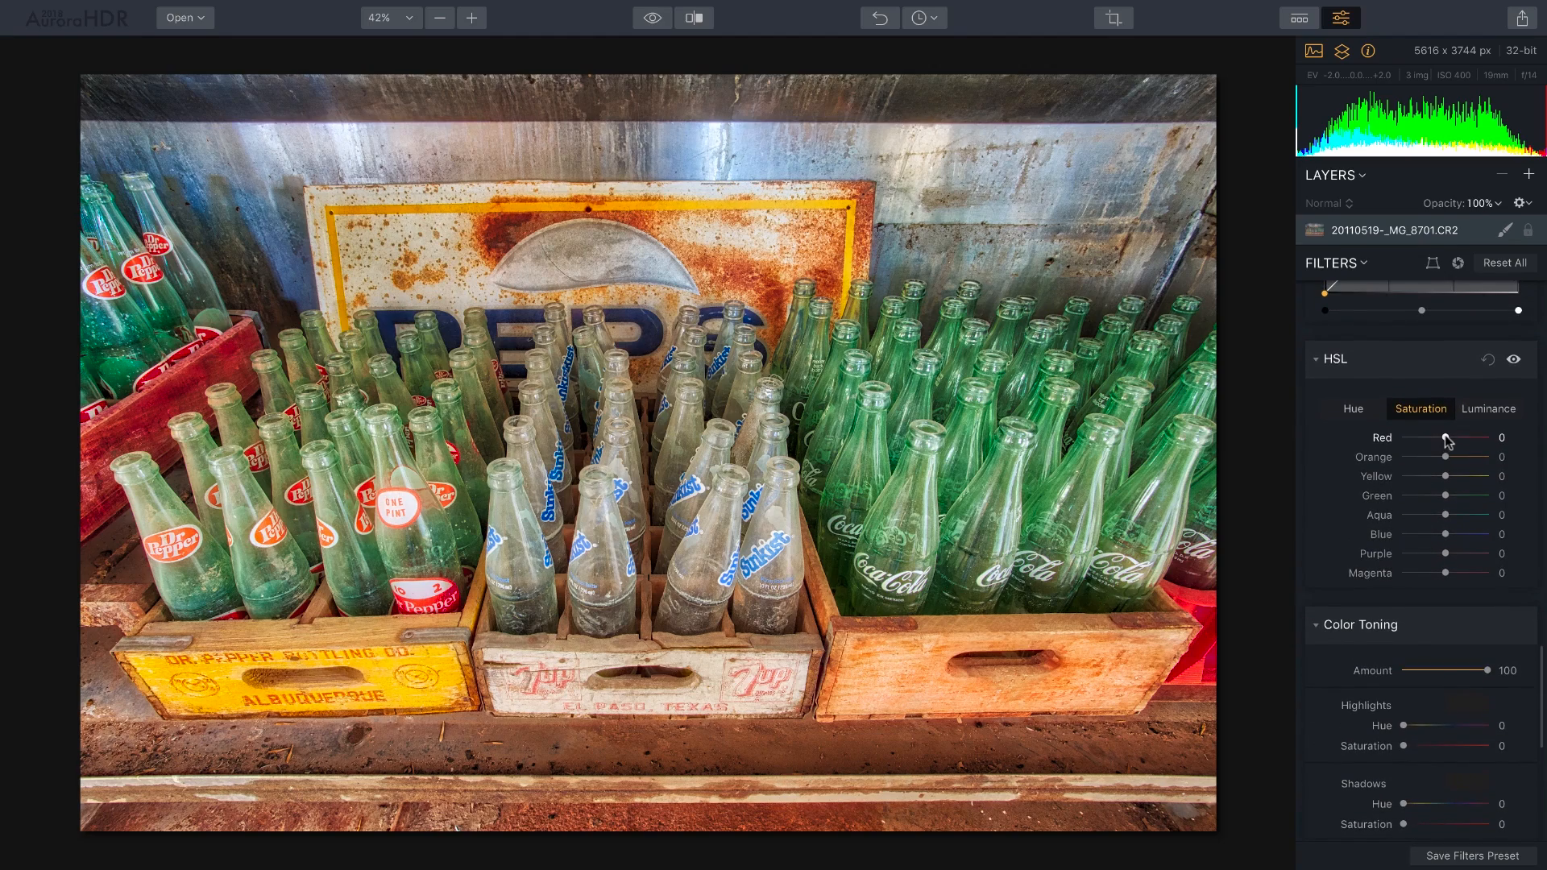
{"action": "left_click_drag", "start_coordinate": [1446, 439], "coordinate": [1209, 443]}
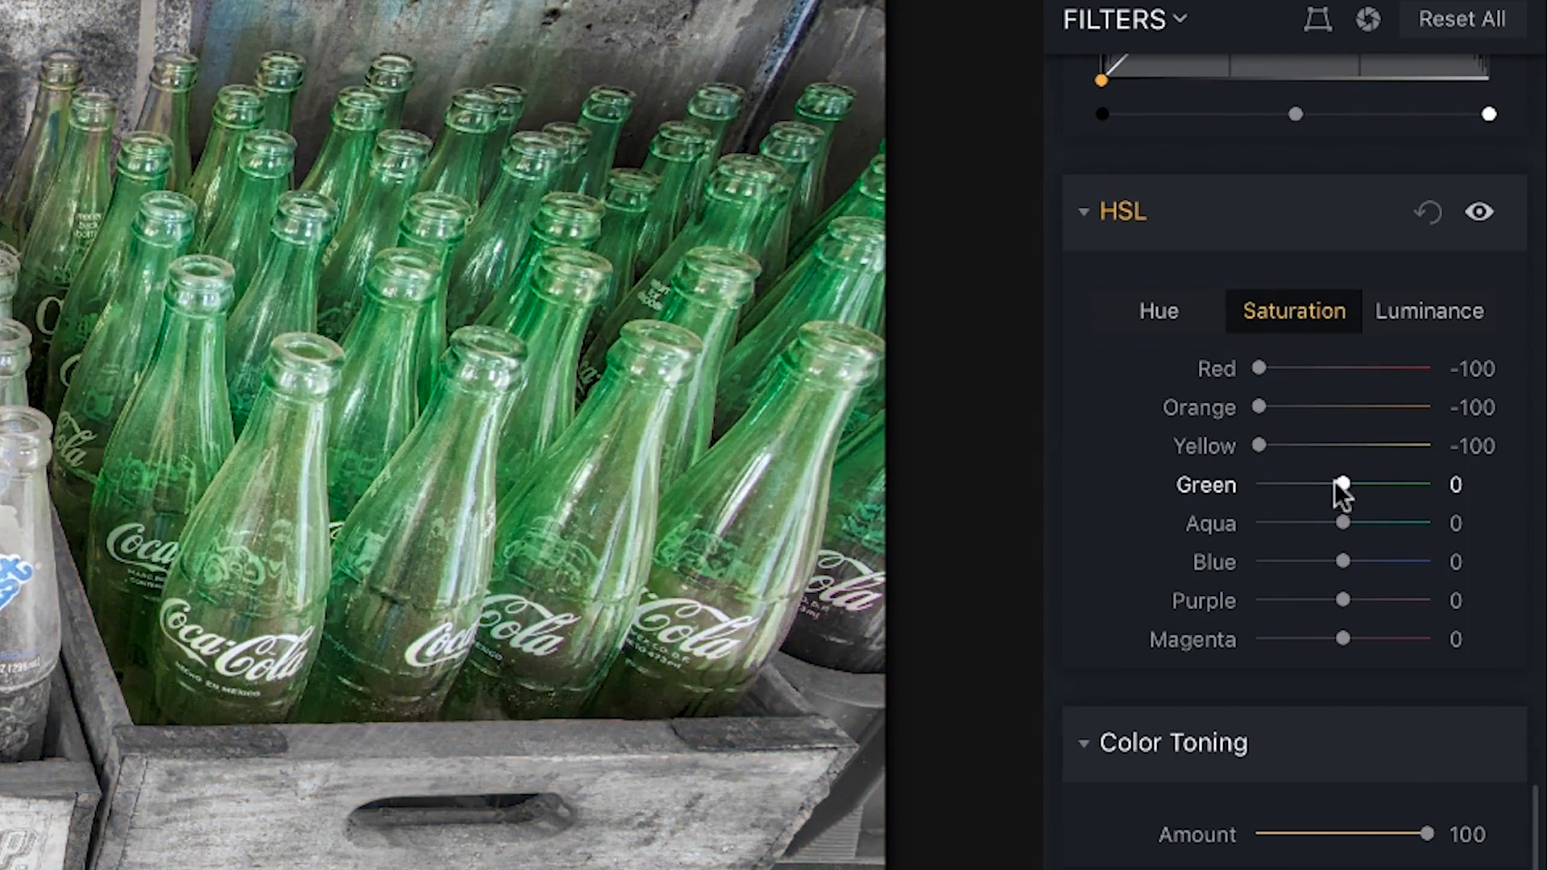
{"action": "left_click_drag", "start_coordinate": [1342, 485], "coordinate": [1232, 485]}
{"action": "left_click_drag", "start_coordinate": [1347, 525], "coordinate": [1179, 527]}
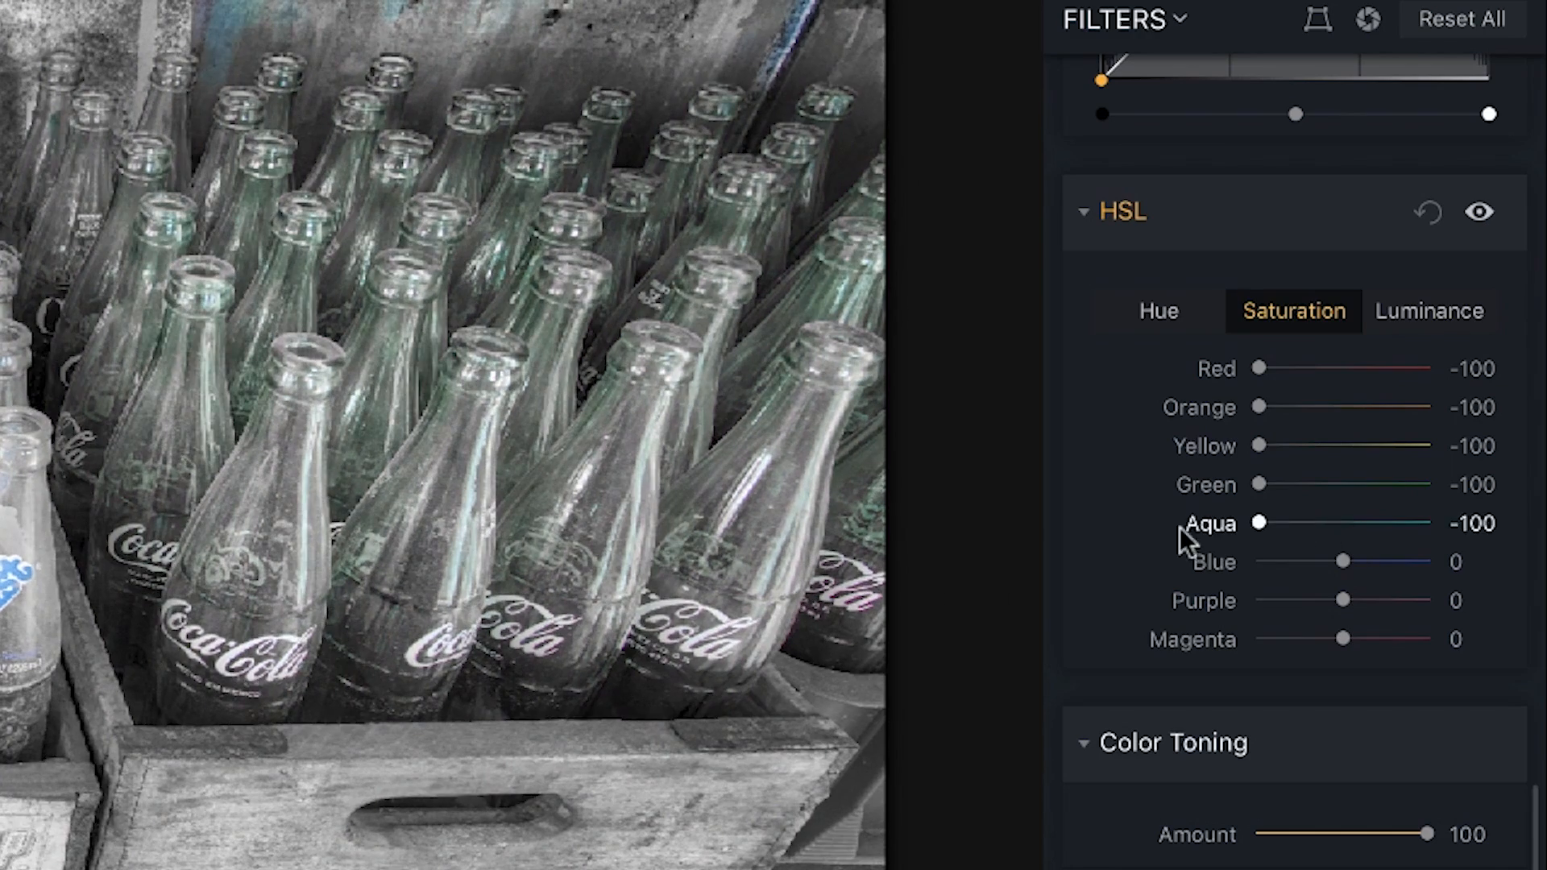
{"action": "left_click_drag", "start_coordinate": [1342, 561], "coordinate": [1244, 561]}
{"action": "left_click_drag", "start_coordinate": [1344, 600], "coordinate": [1248, 602]}
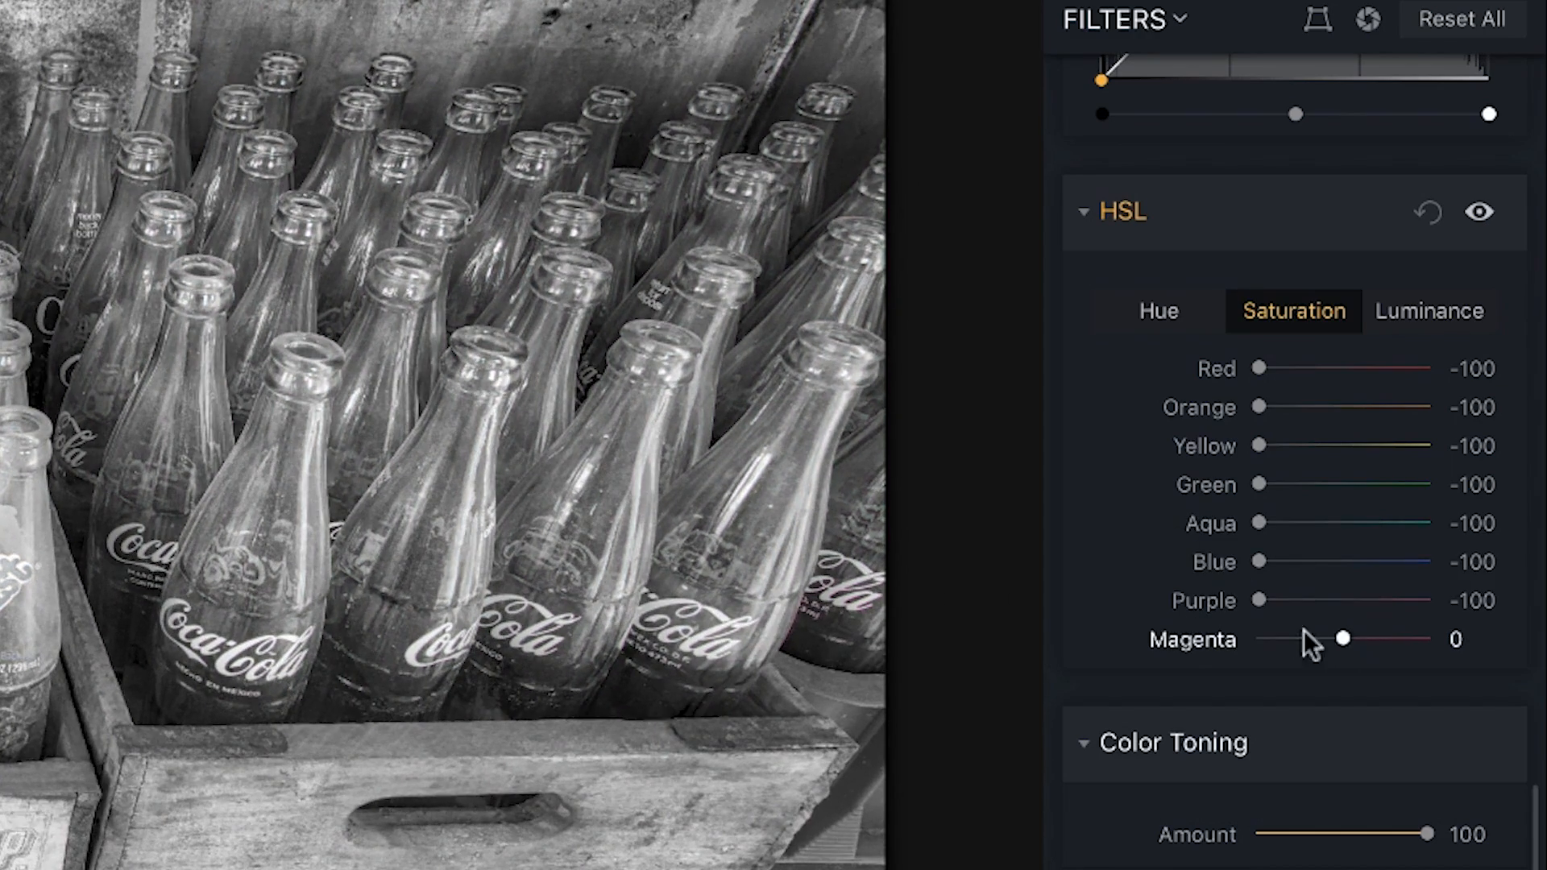
{"action": "left_click_drag", "start_coordinate": [1340, 638], "coordinate": [1253, 639]}
Set HSL Luminance to Red -28, Yellow 83 and Green -79.
{"action": "left_click", "coordinate": [1428, 312]}
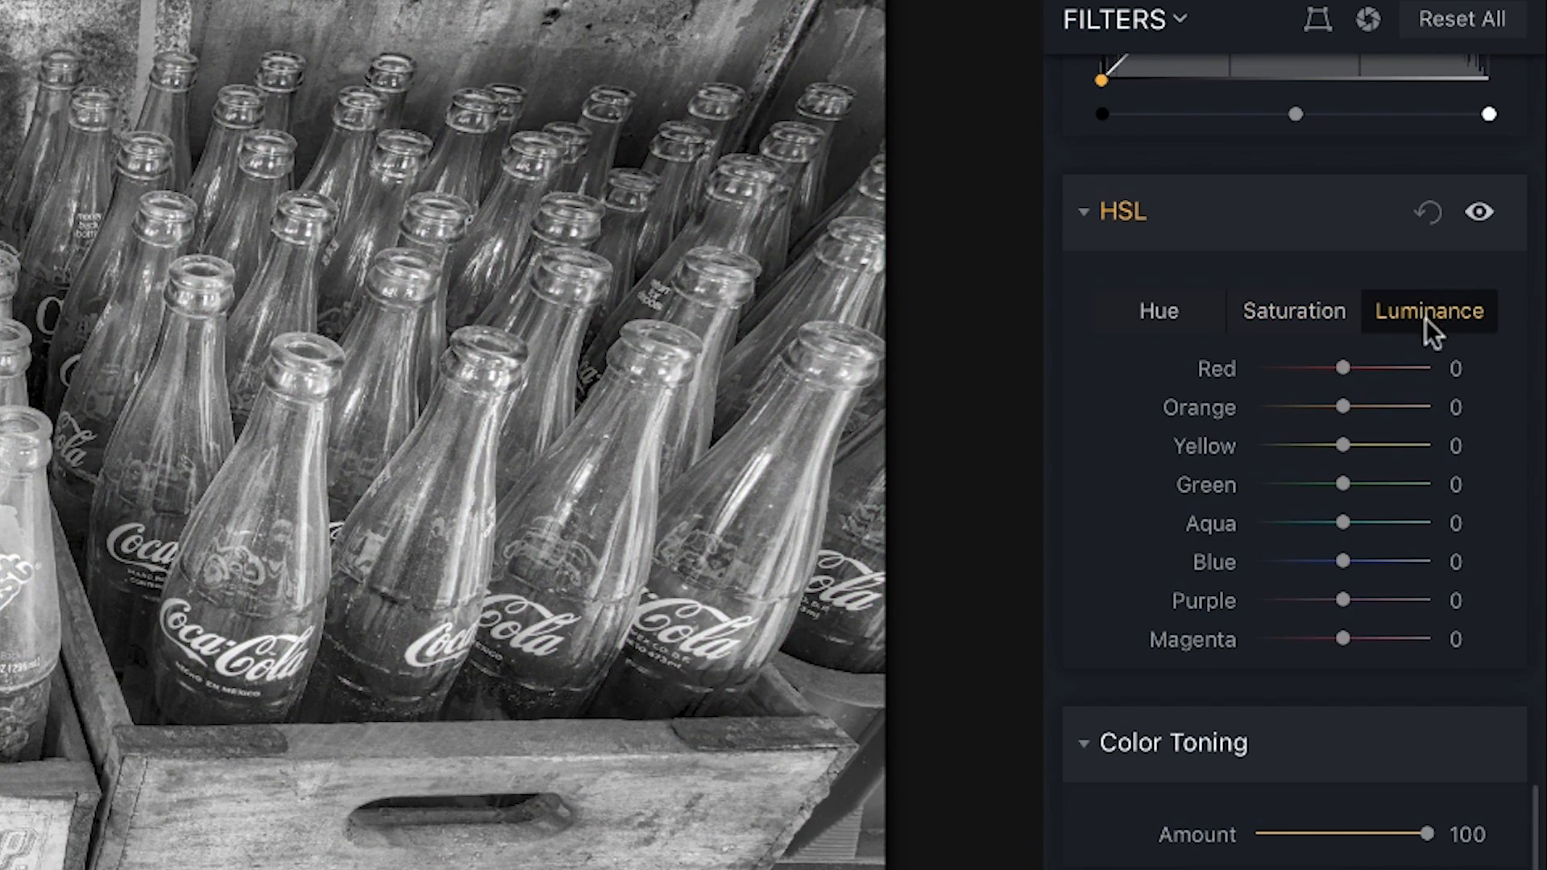
{"action": "left_click_drag", "start_coordinate": [1340, 366], "coordinate": [1319, 368]}
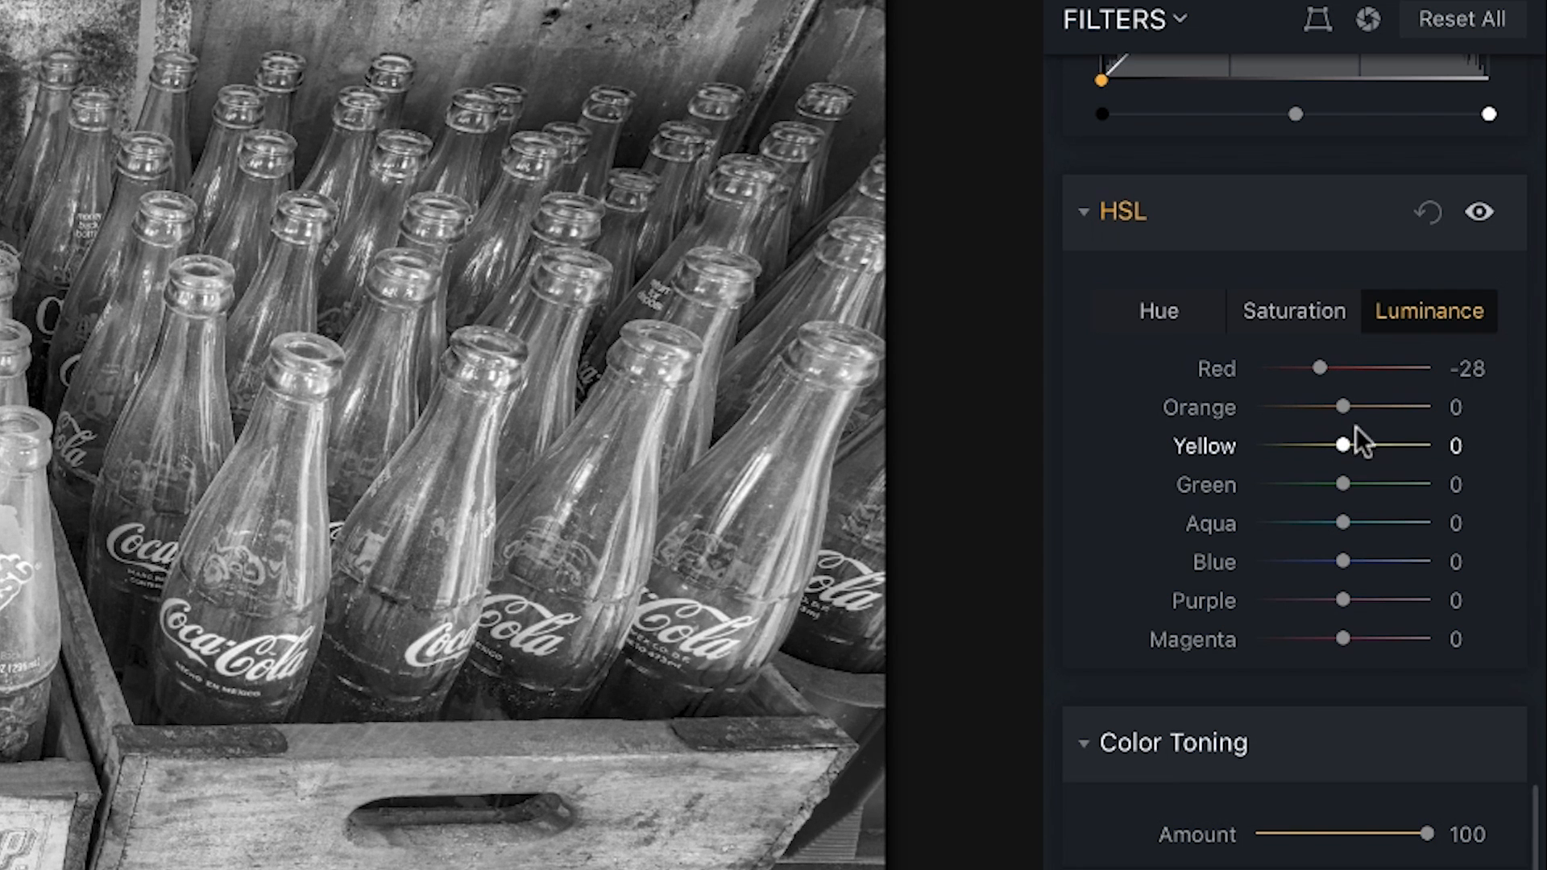
{"action": "left_click_drag", "start_coordinate": [1346, 446], "coordinate": [1413, 446]}
{"action": "left_click_drag", "start_coordinate": [1340, 484], "coordinate": [1274, 484]}
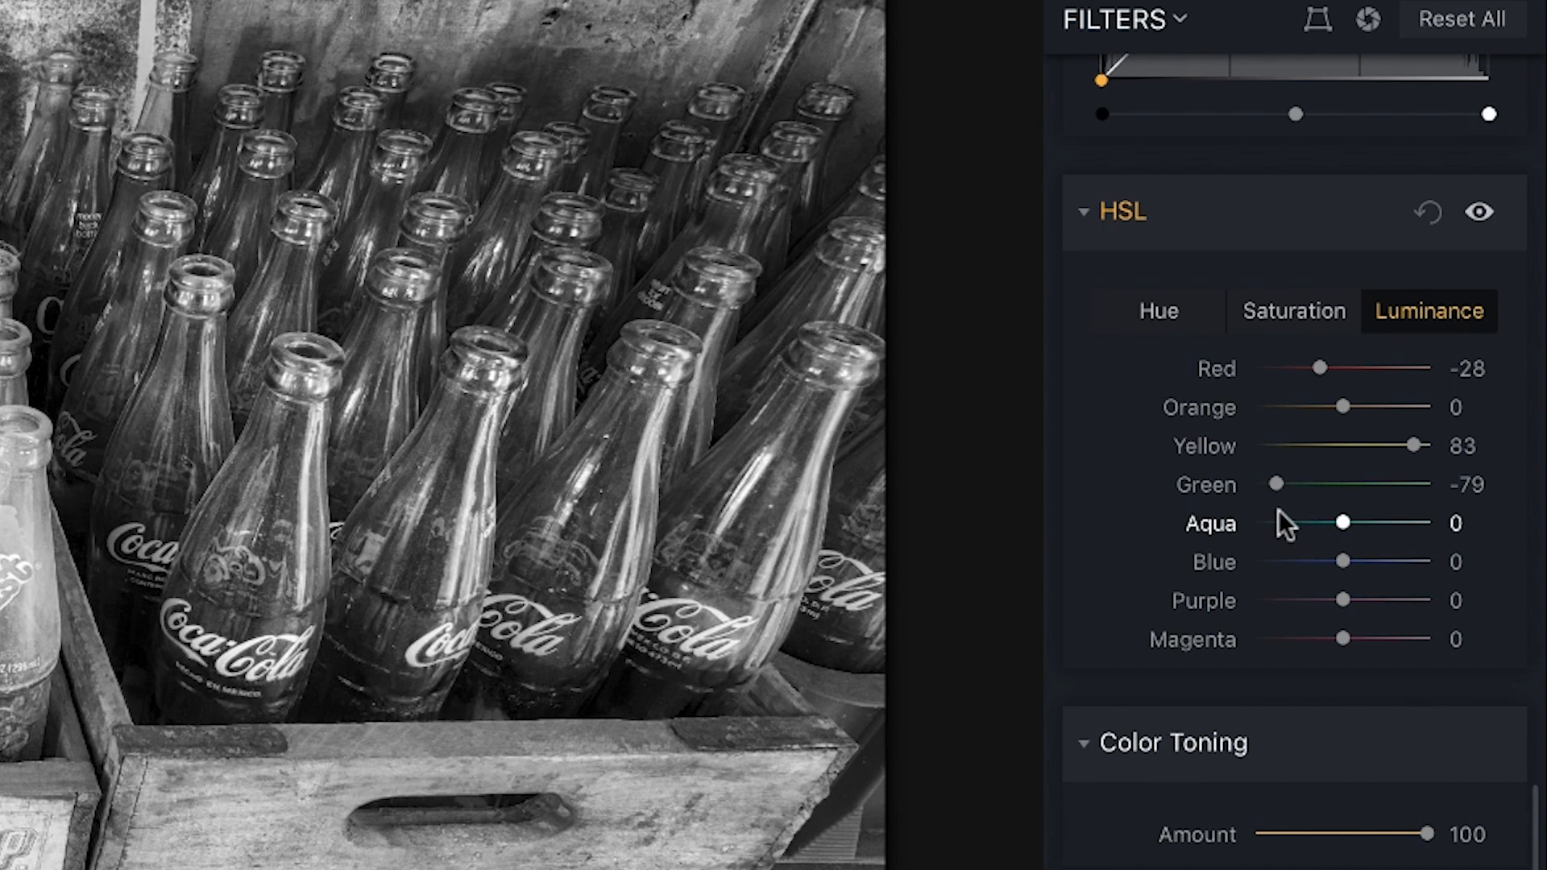
Open the edit history and look through the past edits.
{"action": "left_click", "coordinate": [925, 18]}
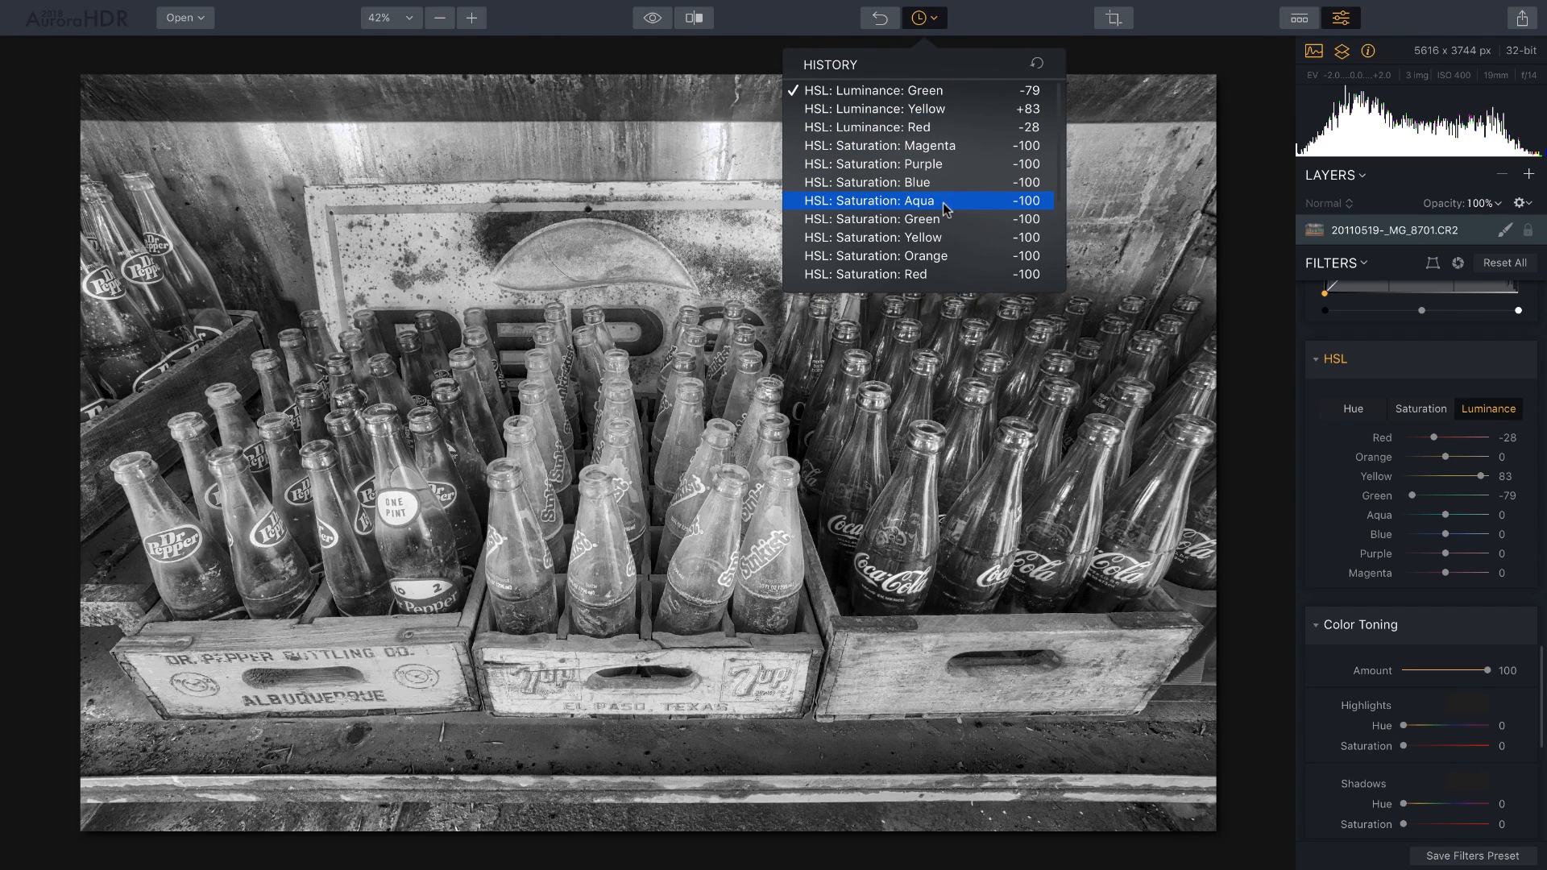
{"action": "scroll", "coordinate": [945, 209], "scroll_direction": "down", "scroll_amount": 3}
{"action": "scroll", "coordinate": [951, 193], "scroll_direction": "up", "scroll_amount": 3}
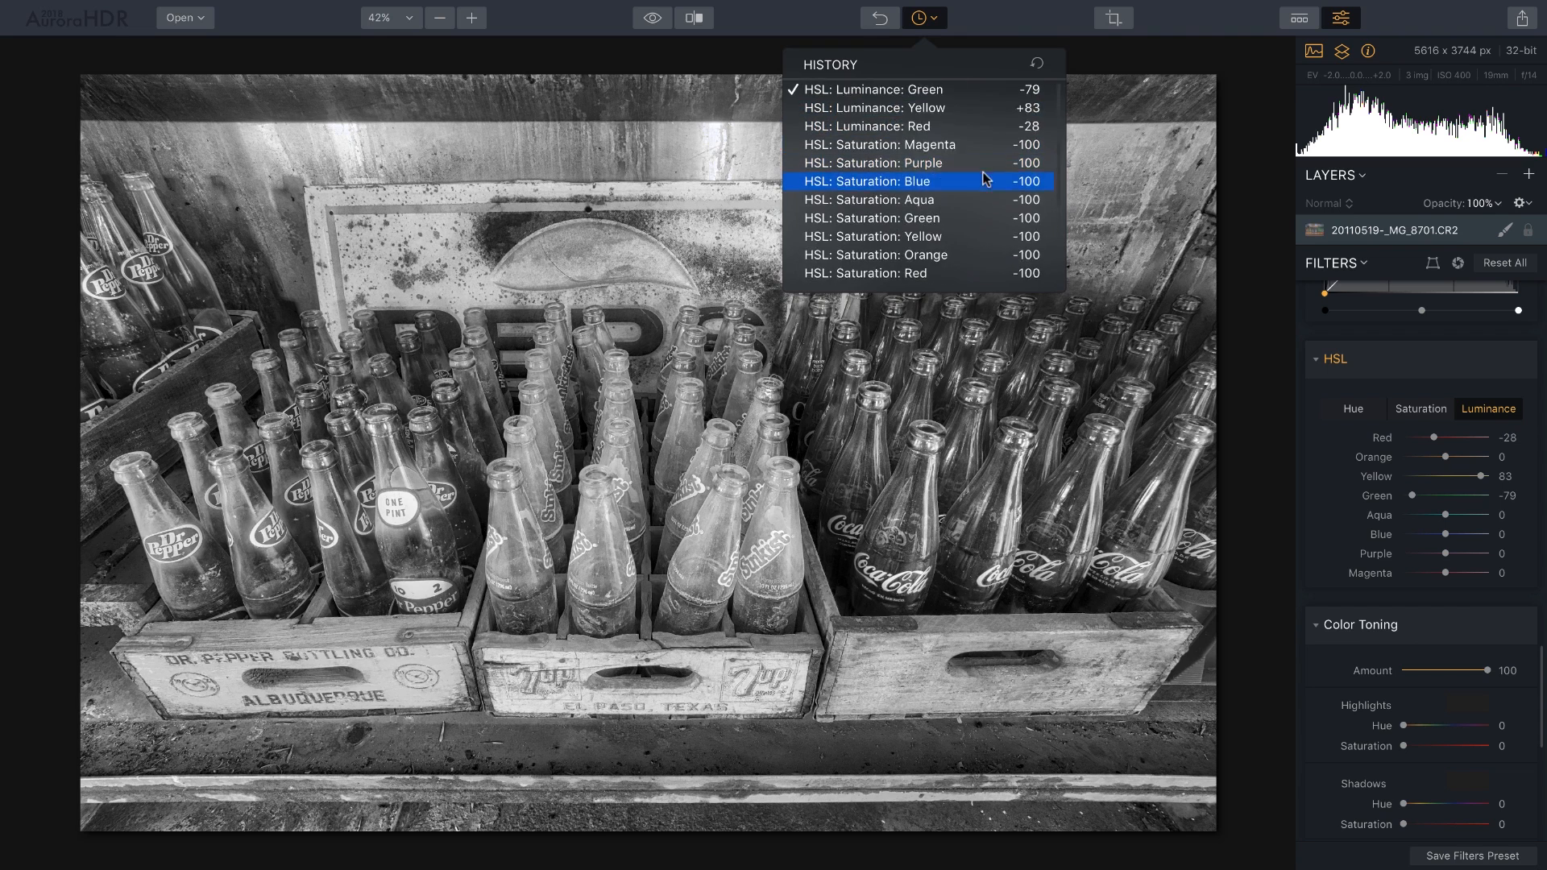
{"action": "scroll", "coordinate": [957, 181], "scroll_direction": "down", "scroll_amount": 7}
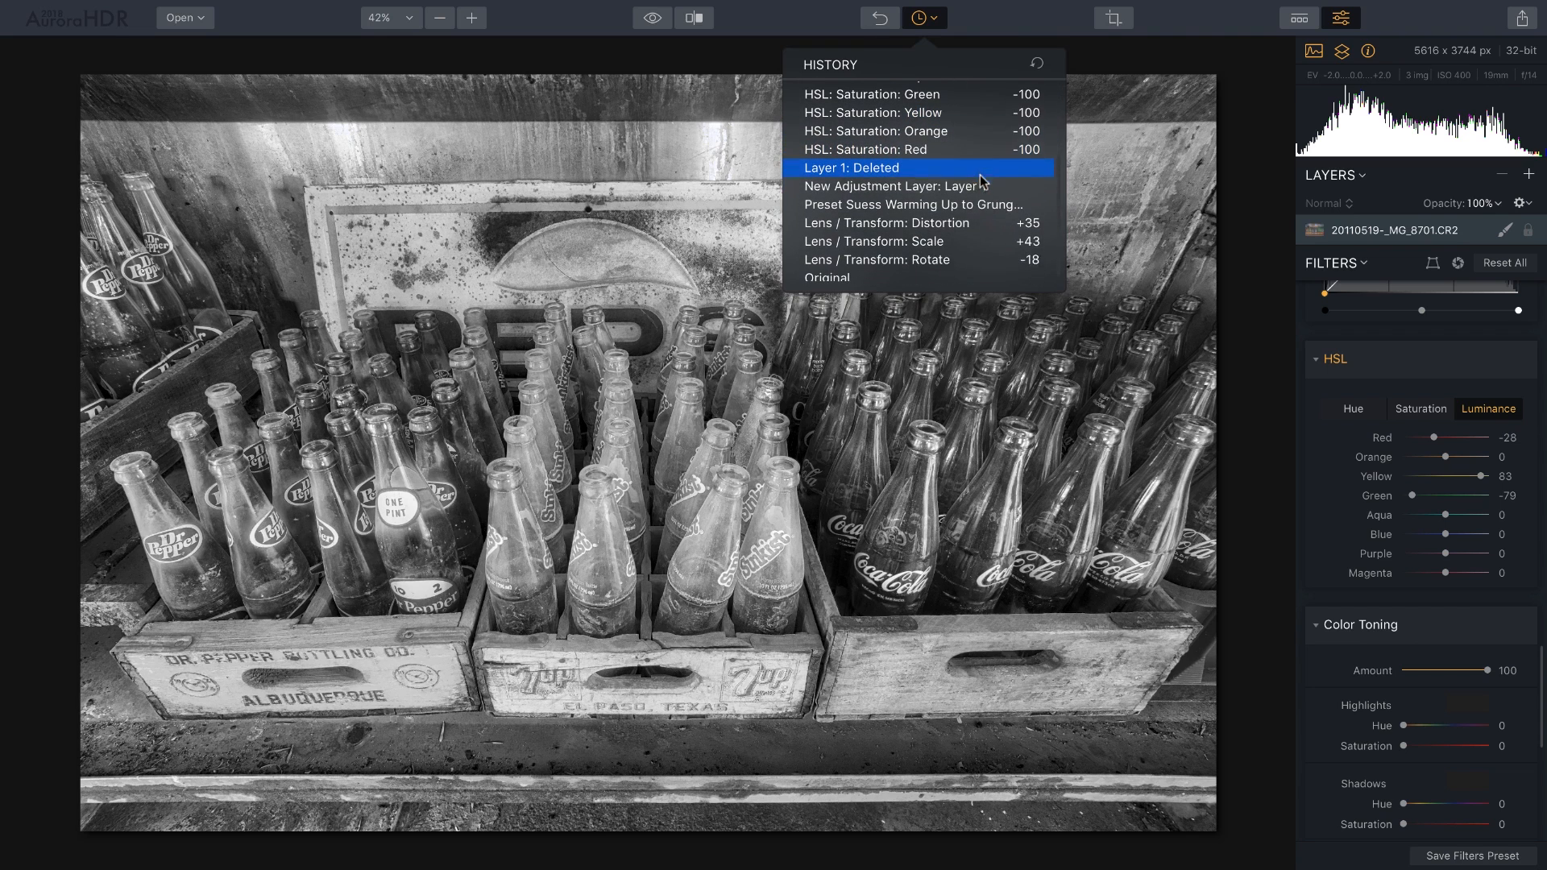
Preview the colour original via 'Layer 1: Deleted', then restore 'HSL: Luminance: Green' and close History.
{"action": "left_click", "coordinate": [897, 169]}
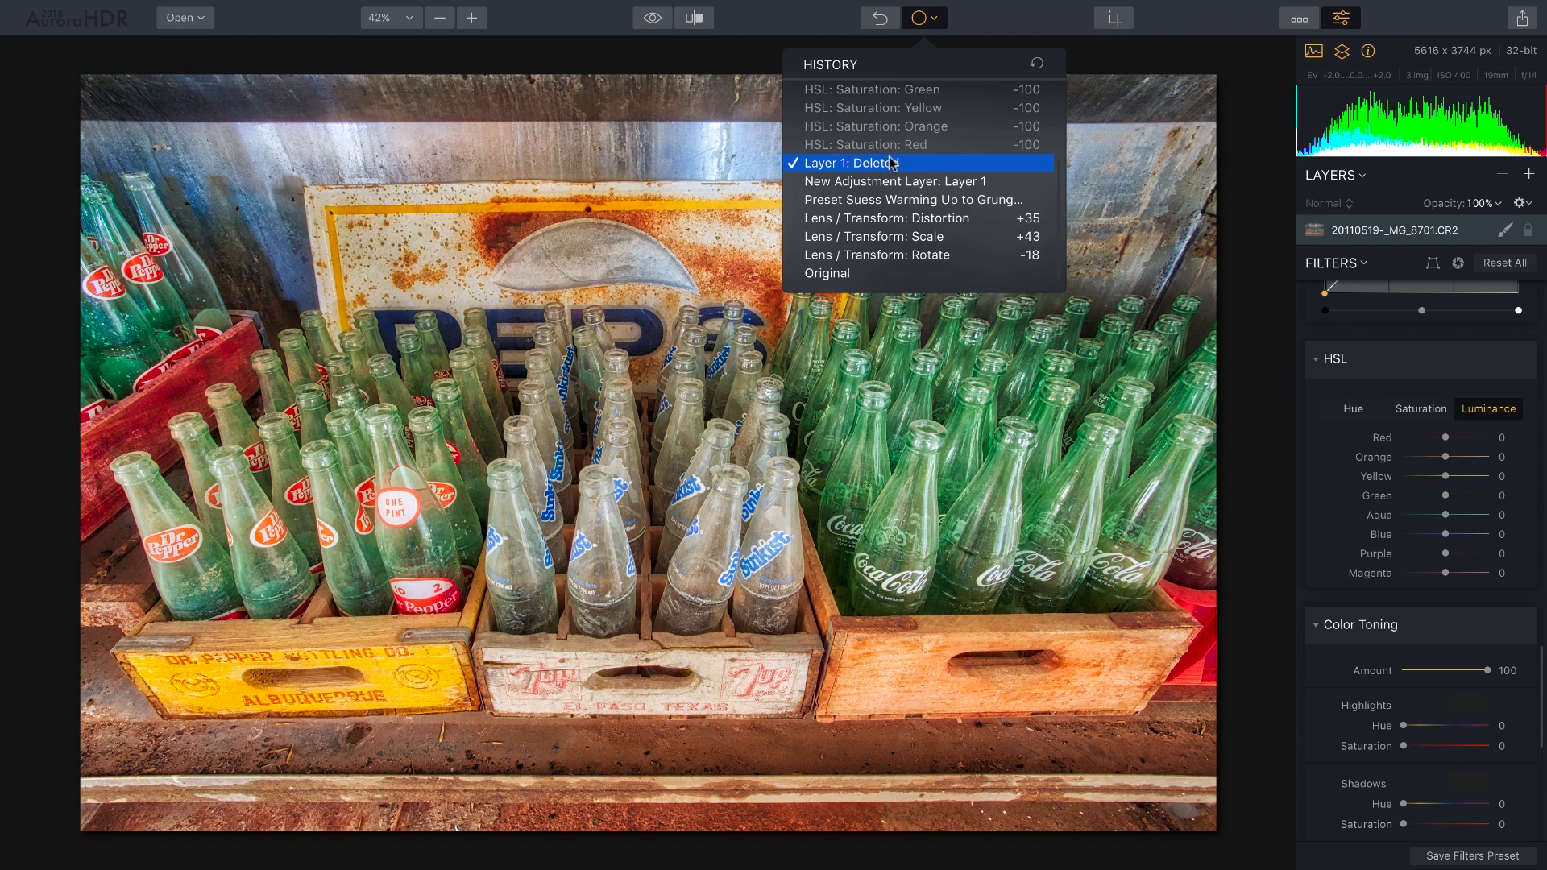
{"action": "scroll", "coordinate": [891, 165], "scroll_direction": "up", "scroll_amount": 4}
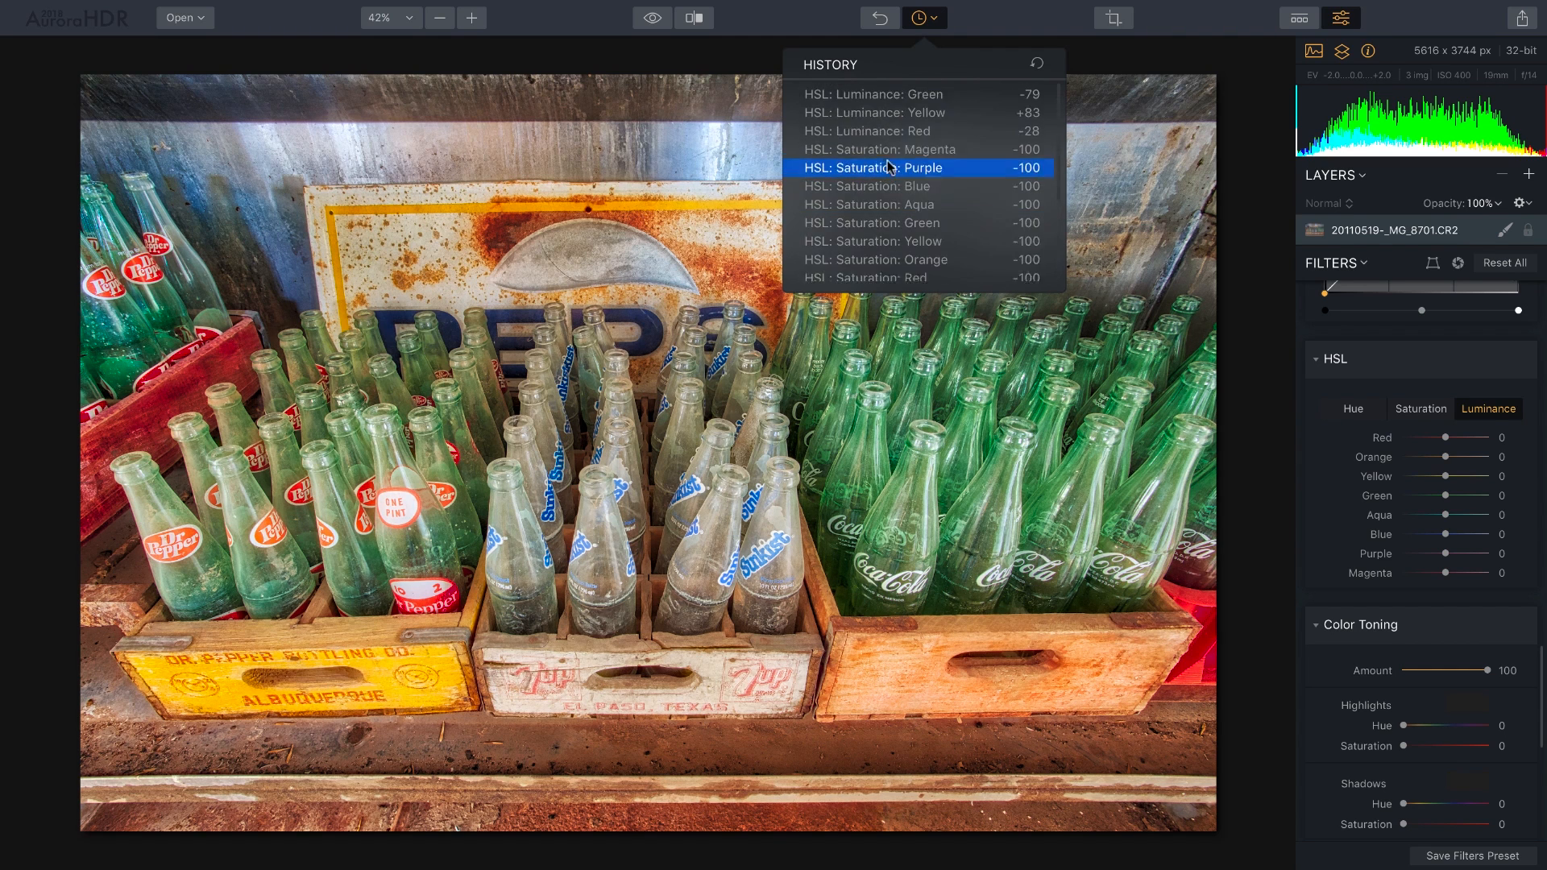
{"action": "left_click", "coordinate": [907, 94]}
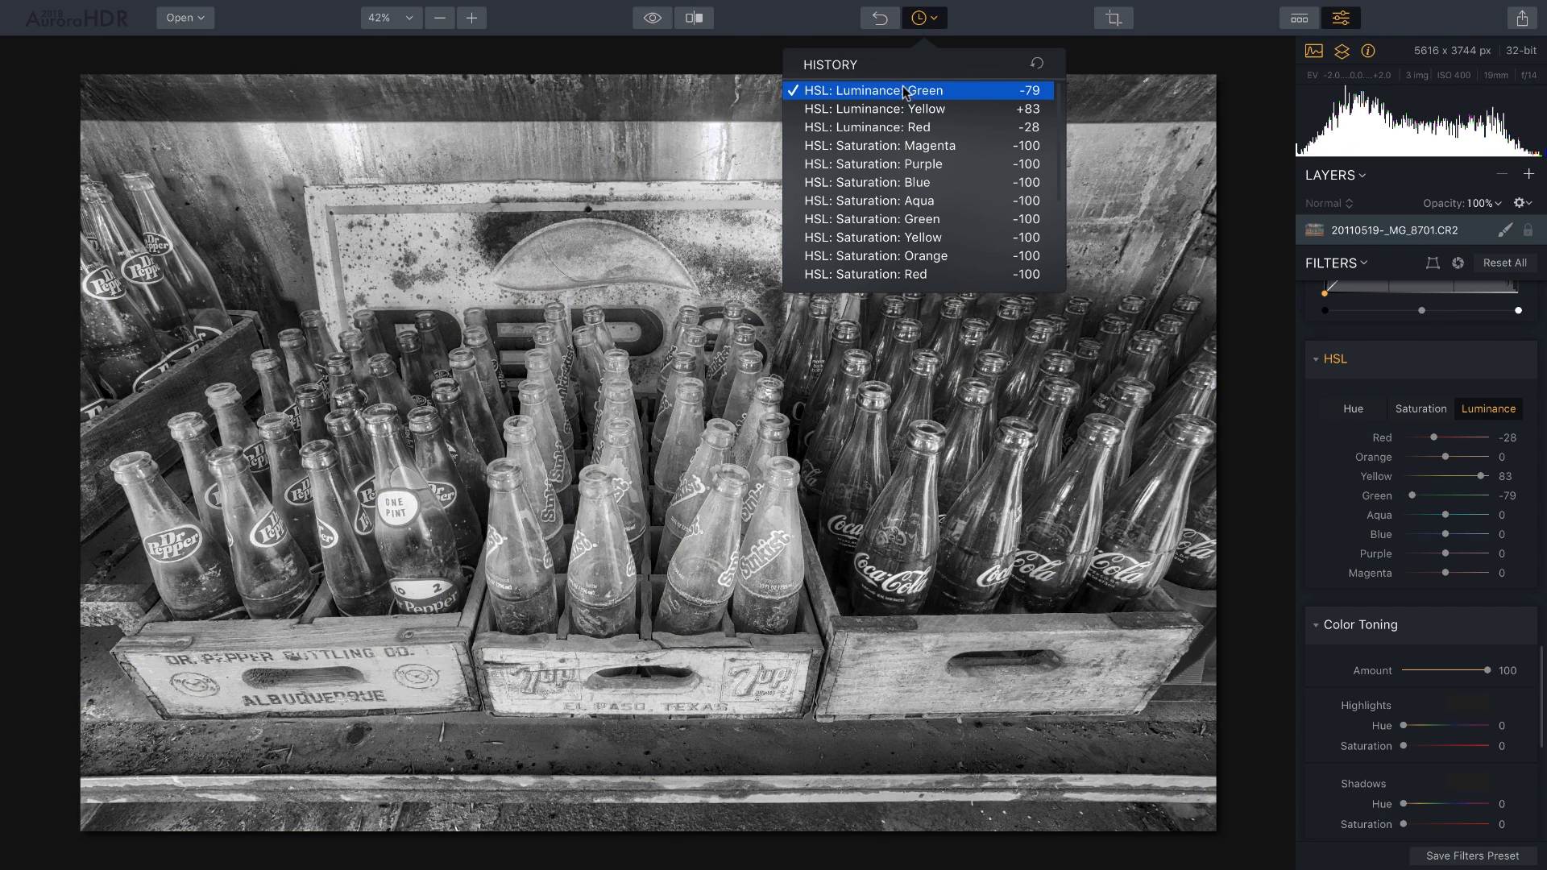
{"action": "left_click", "coordinate": [1015, 25]}
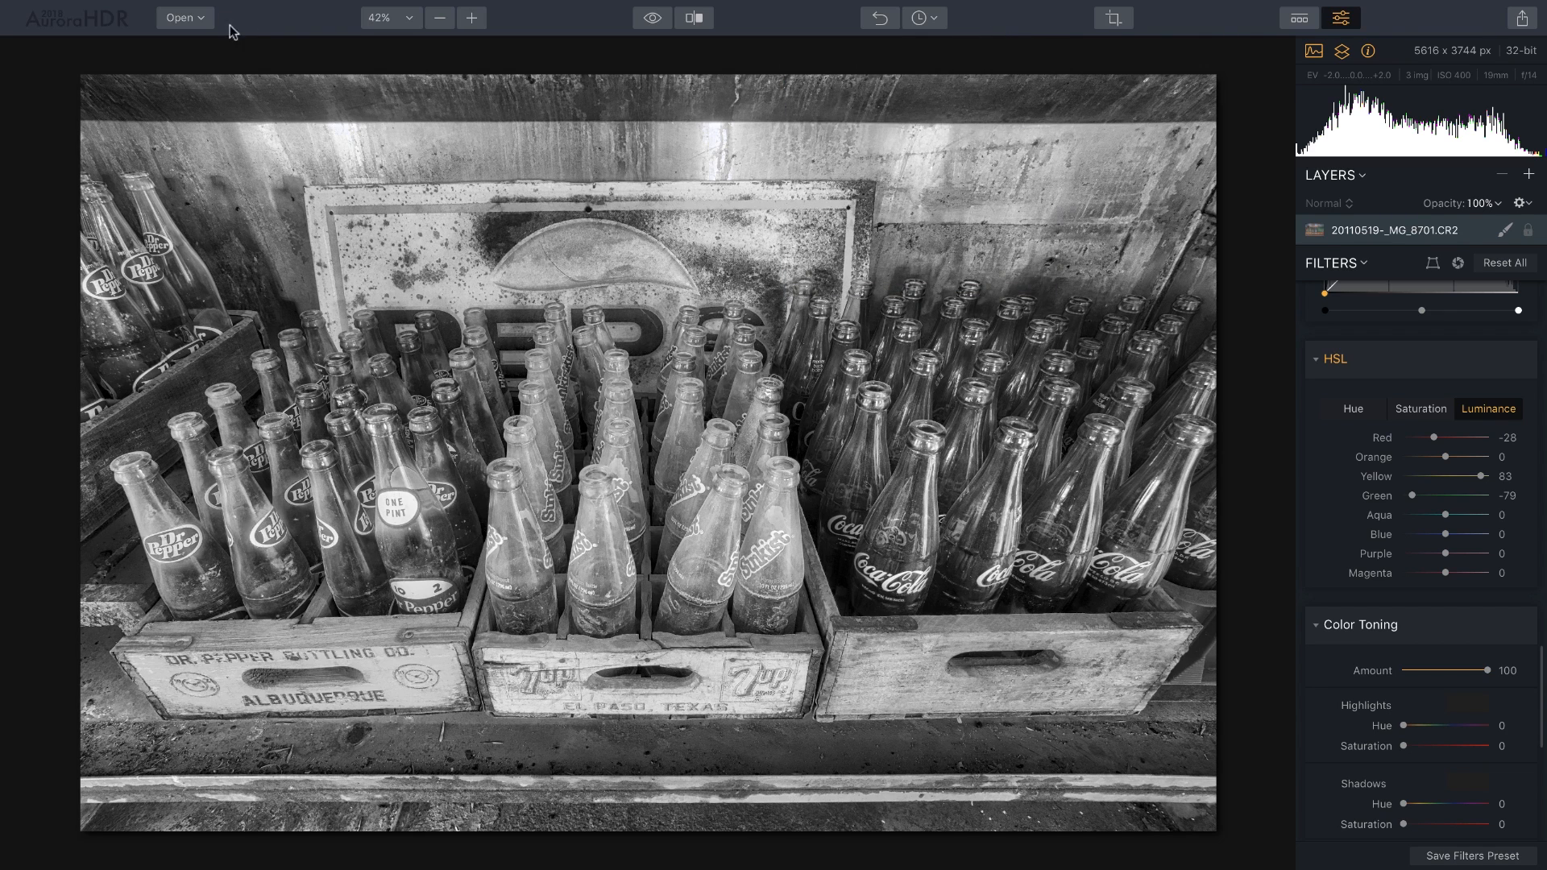
Save the black-and-white version as 'empty bottles bw.mpaur2' with File > Move To.
{"action": "mouse_move", "coordinate": [170, 7]}
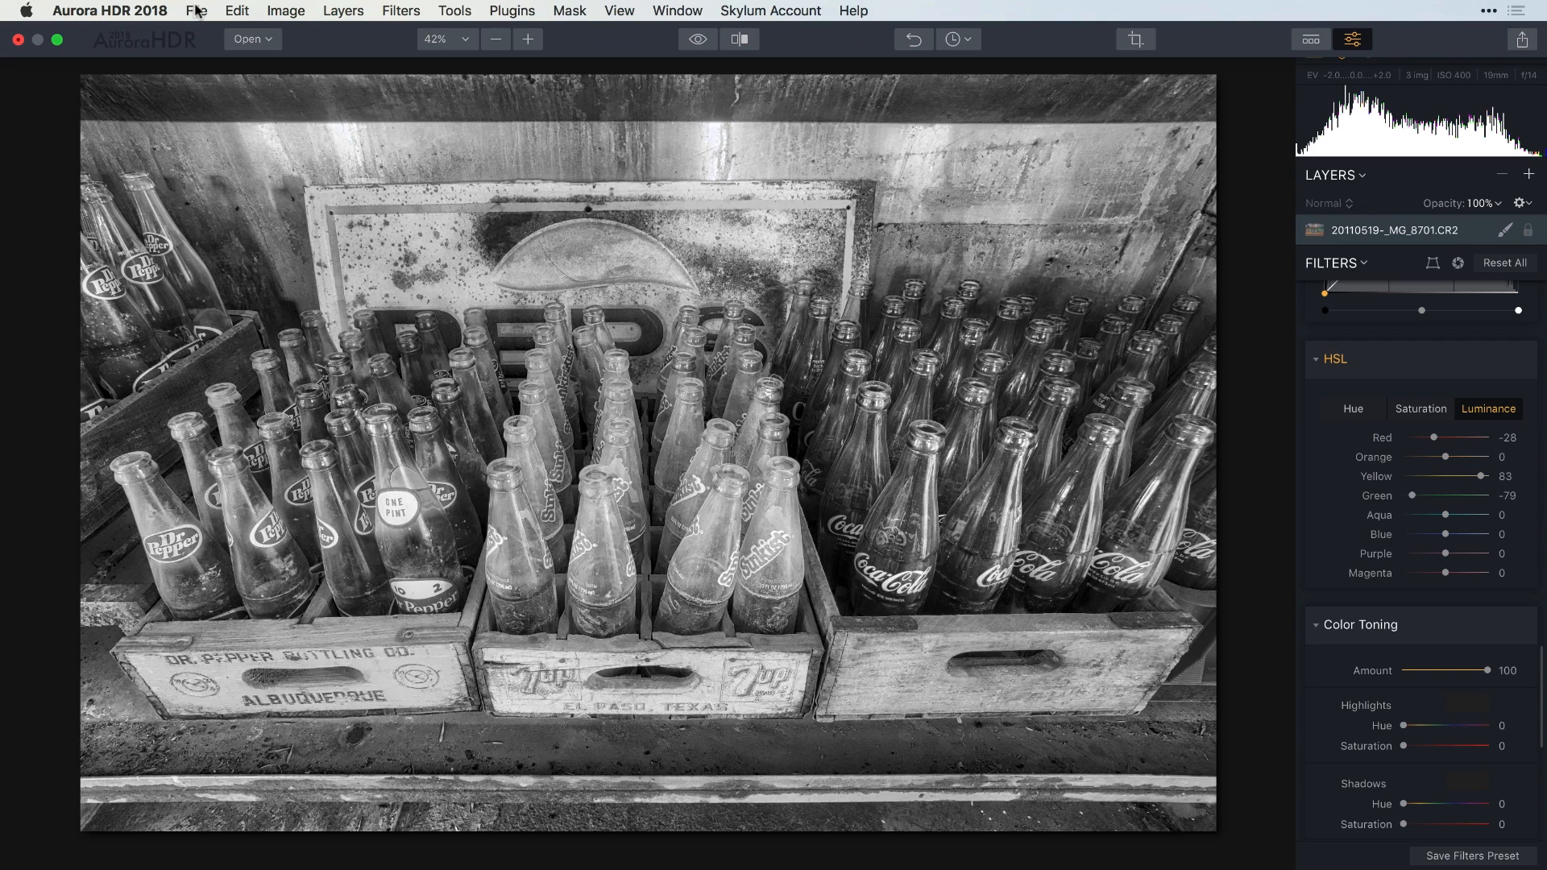
{"action": "left_click", "coordinate": [197, 11]}
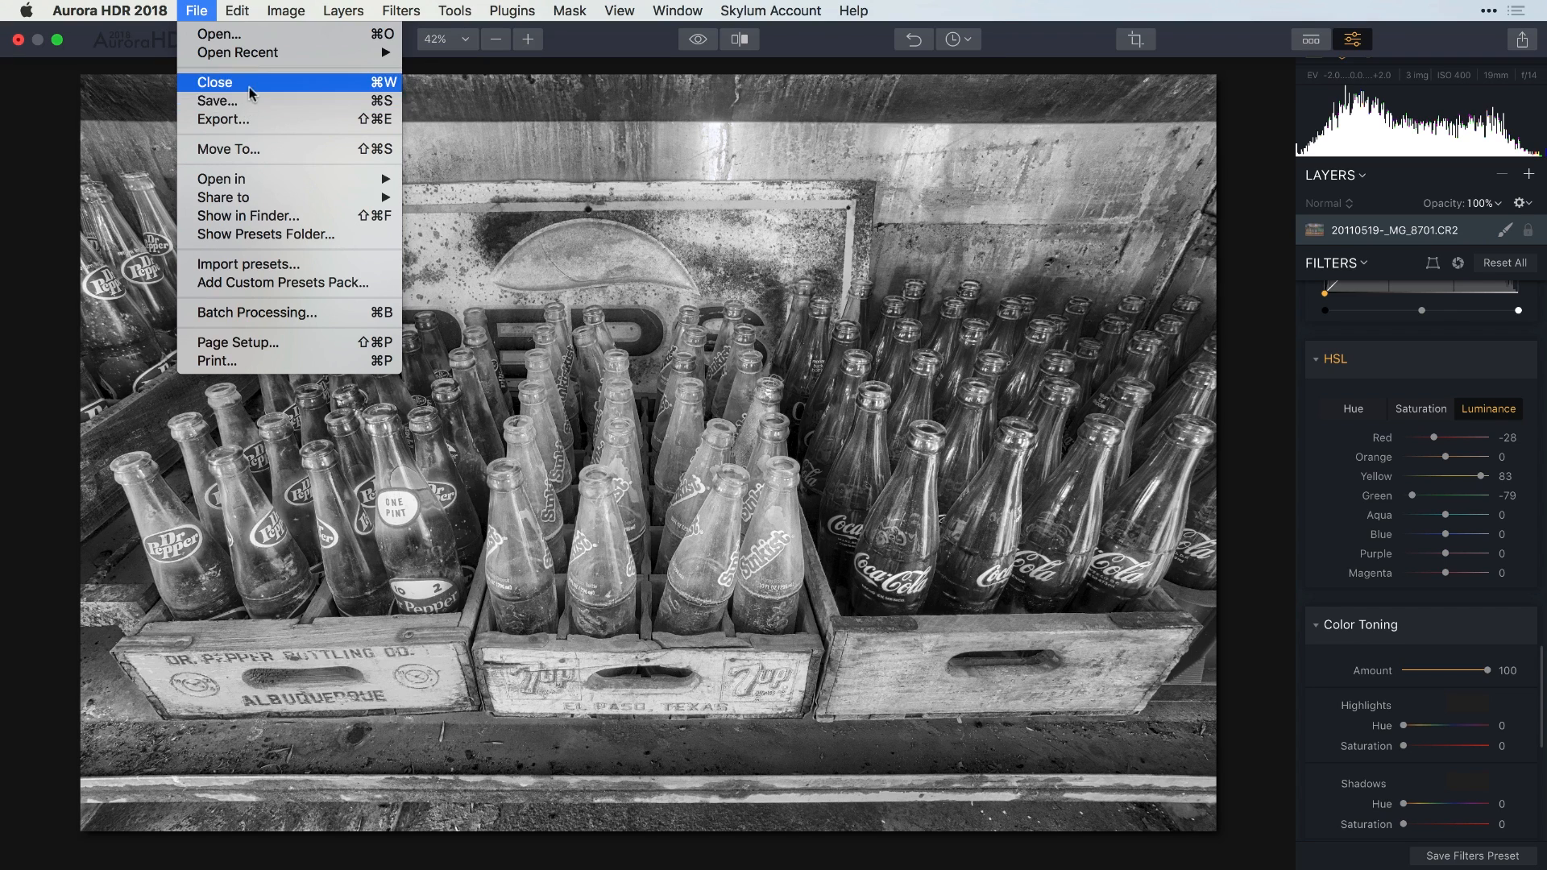
{"action": "left_click", "coordinate": [277, 153]}
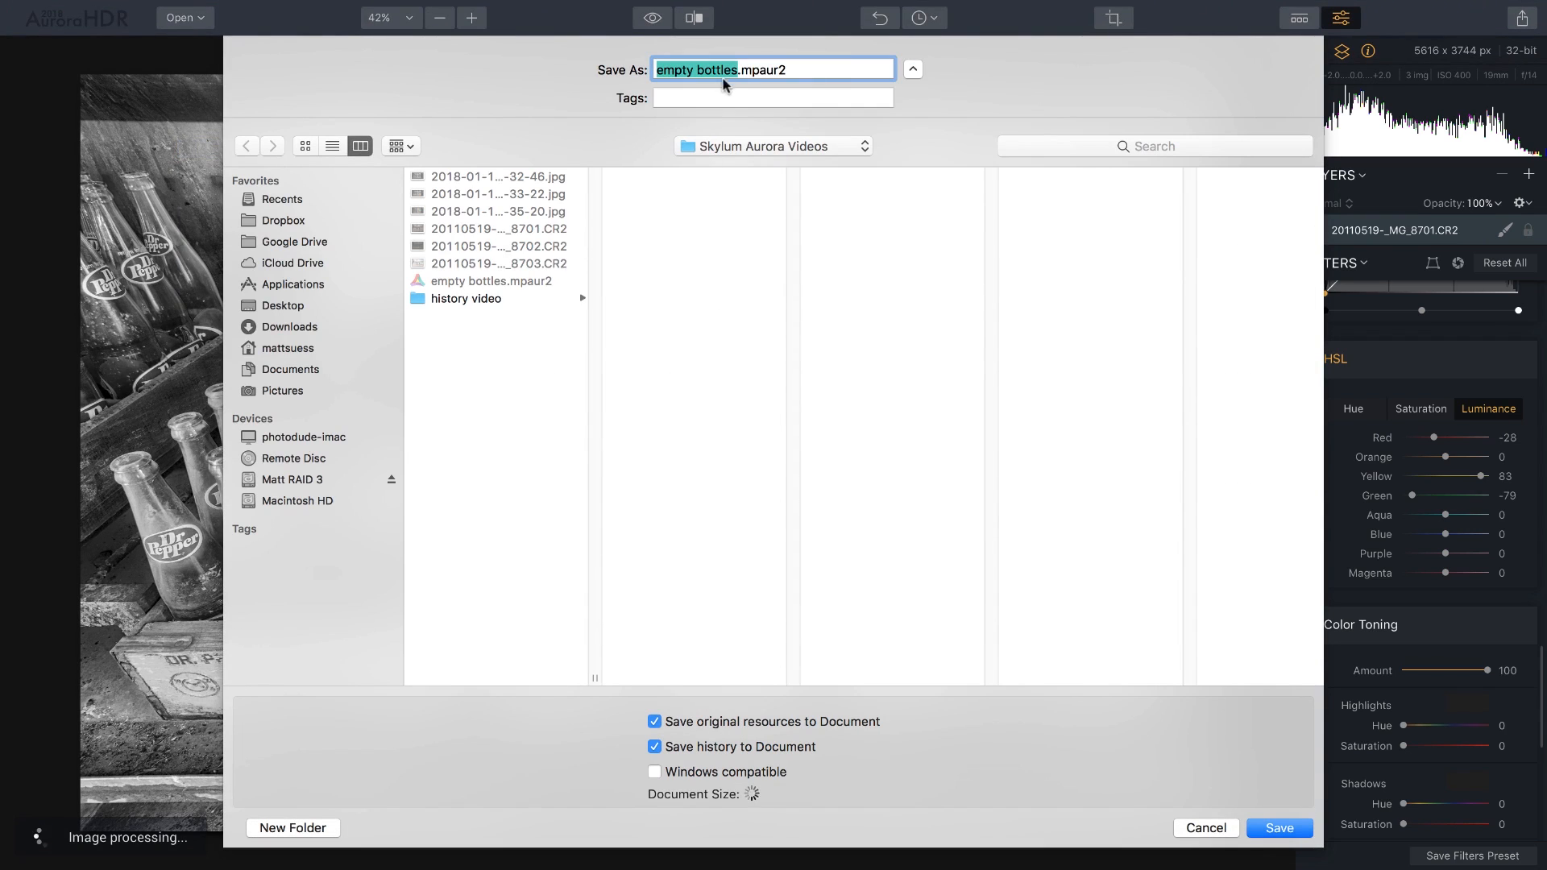
{"action": "left_click", "coordinate": [735, 70]}
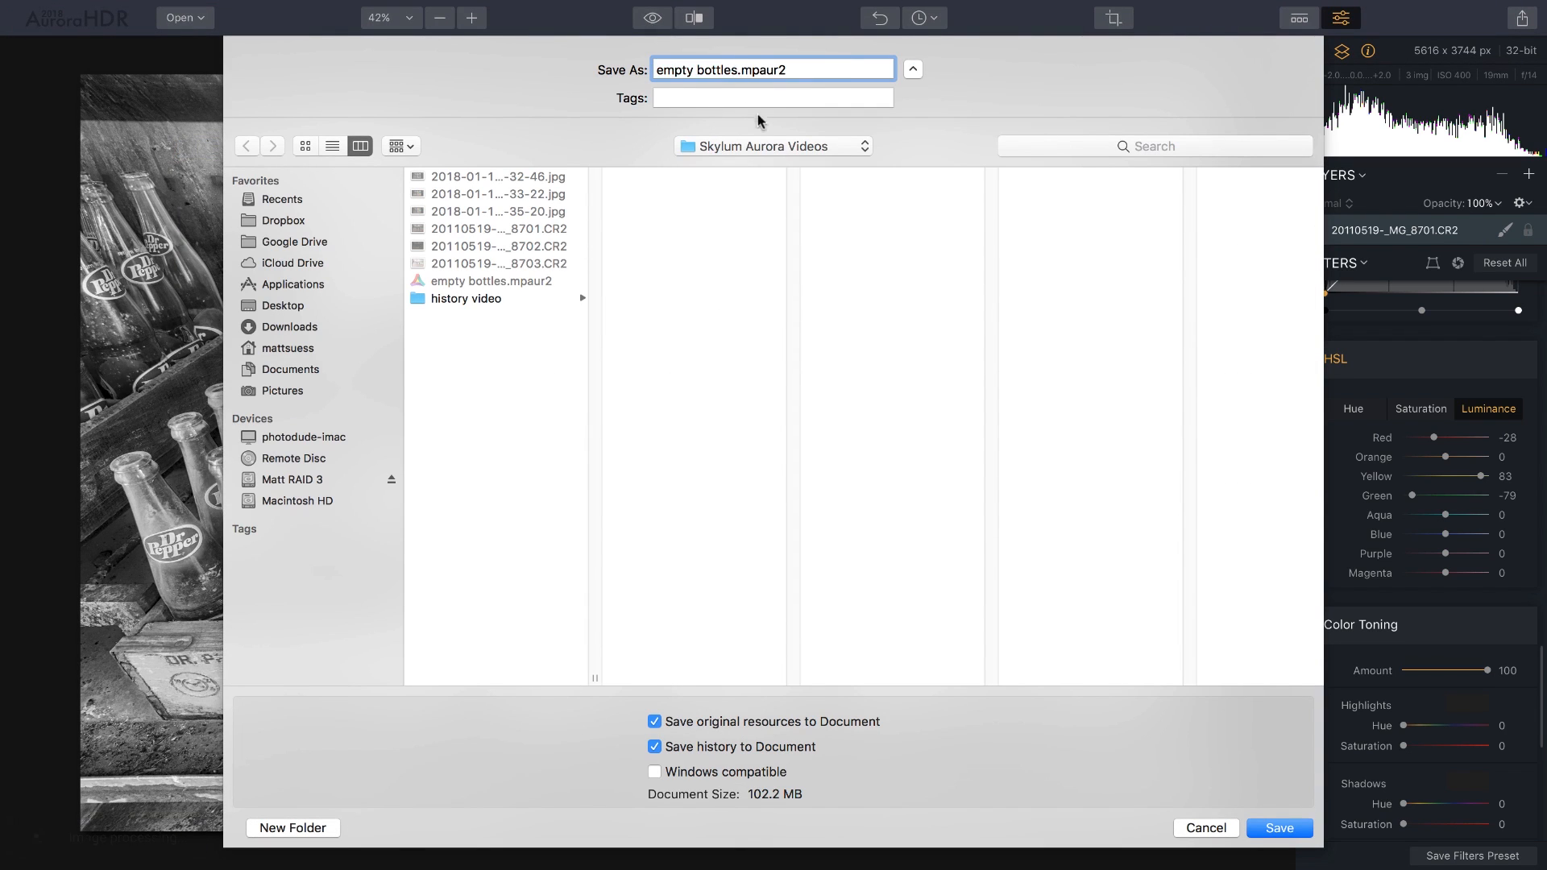
{"action": "type", "text": "bw"}
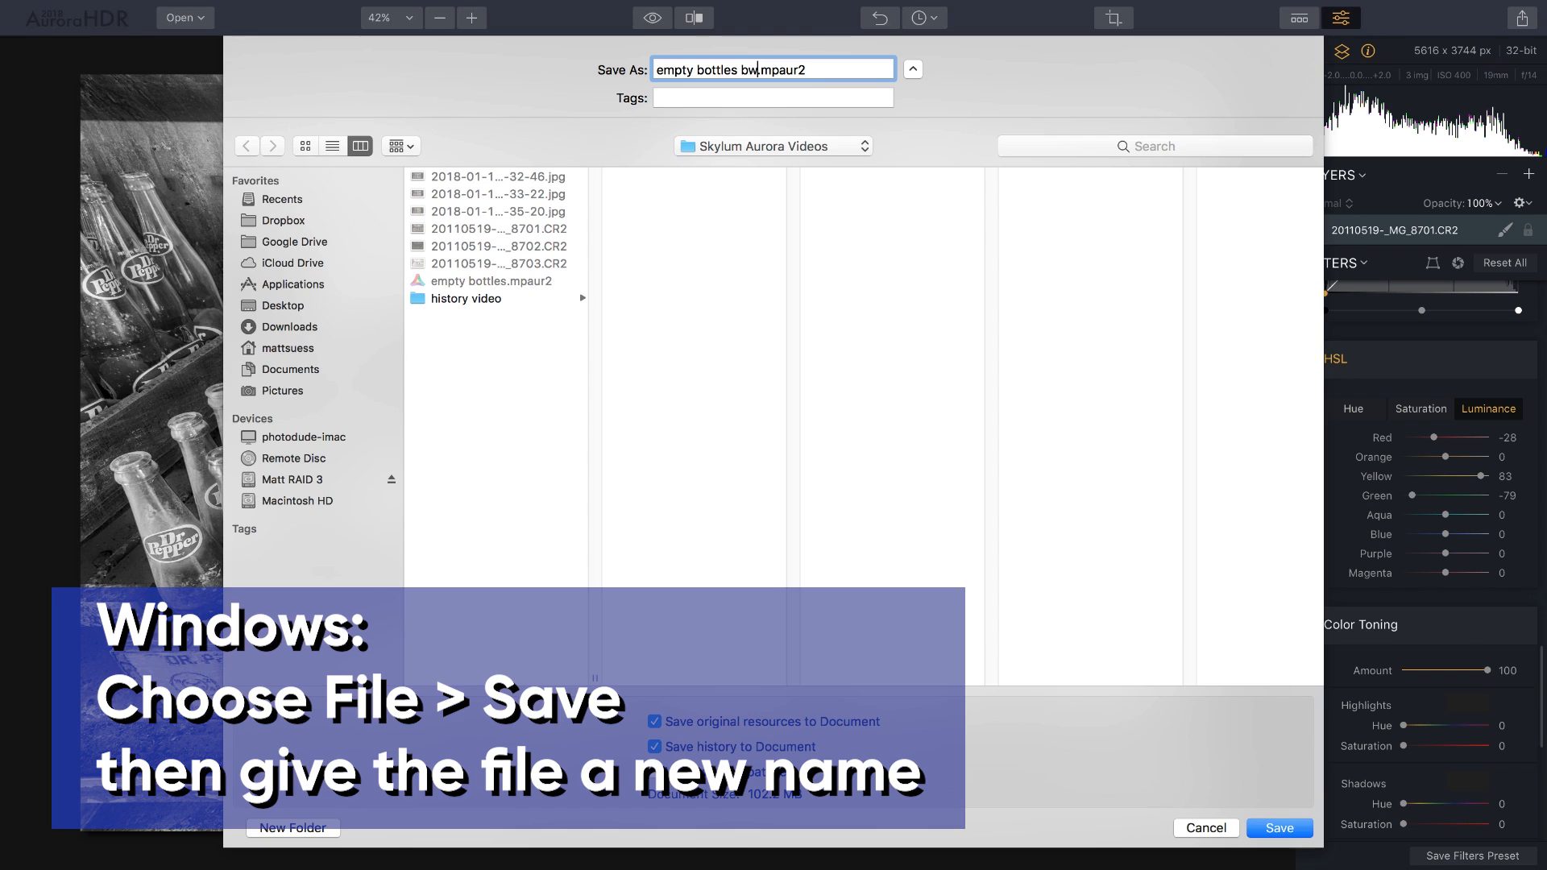
{"action": "key", "text": "Return"}
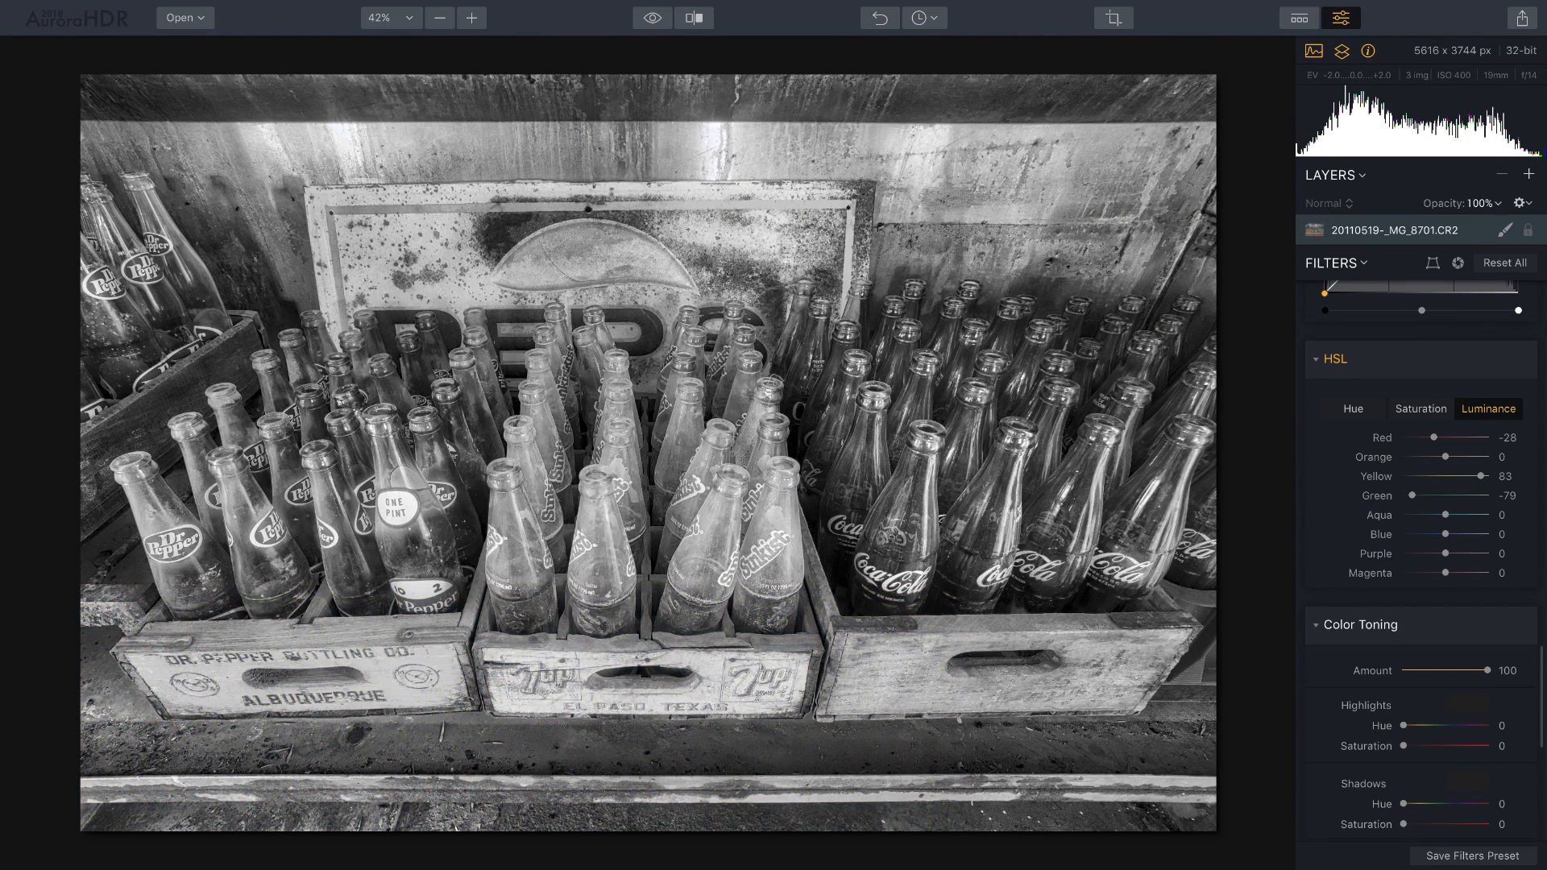
Return the photo to colour by jumping back to 'Layer 1: Deleted' in History.
{"action": "left_click", "coordinate": [924, 18]}
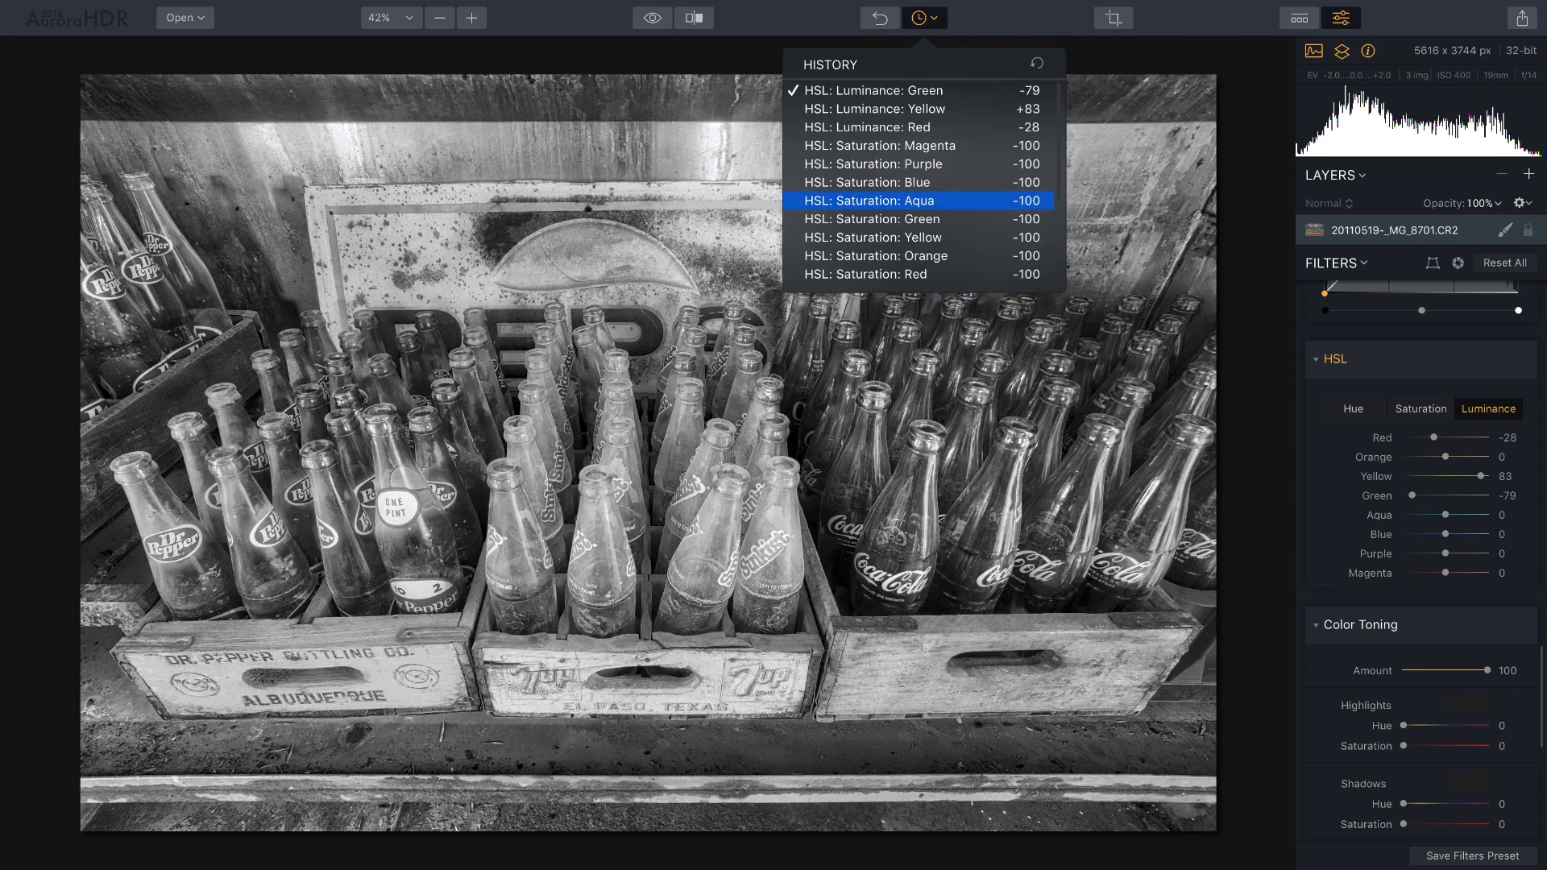
{"action": "scroll", "coordinate": [919, 205], "scroll_direction": "down", "scroll_amount": 3}
{"action": "left_click", "coordinate": [918, 204]}
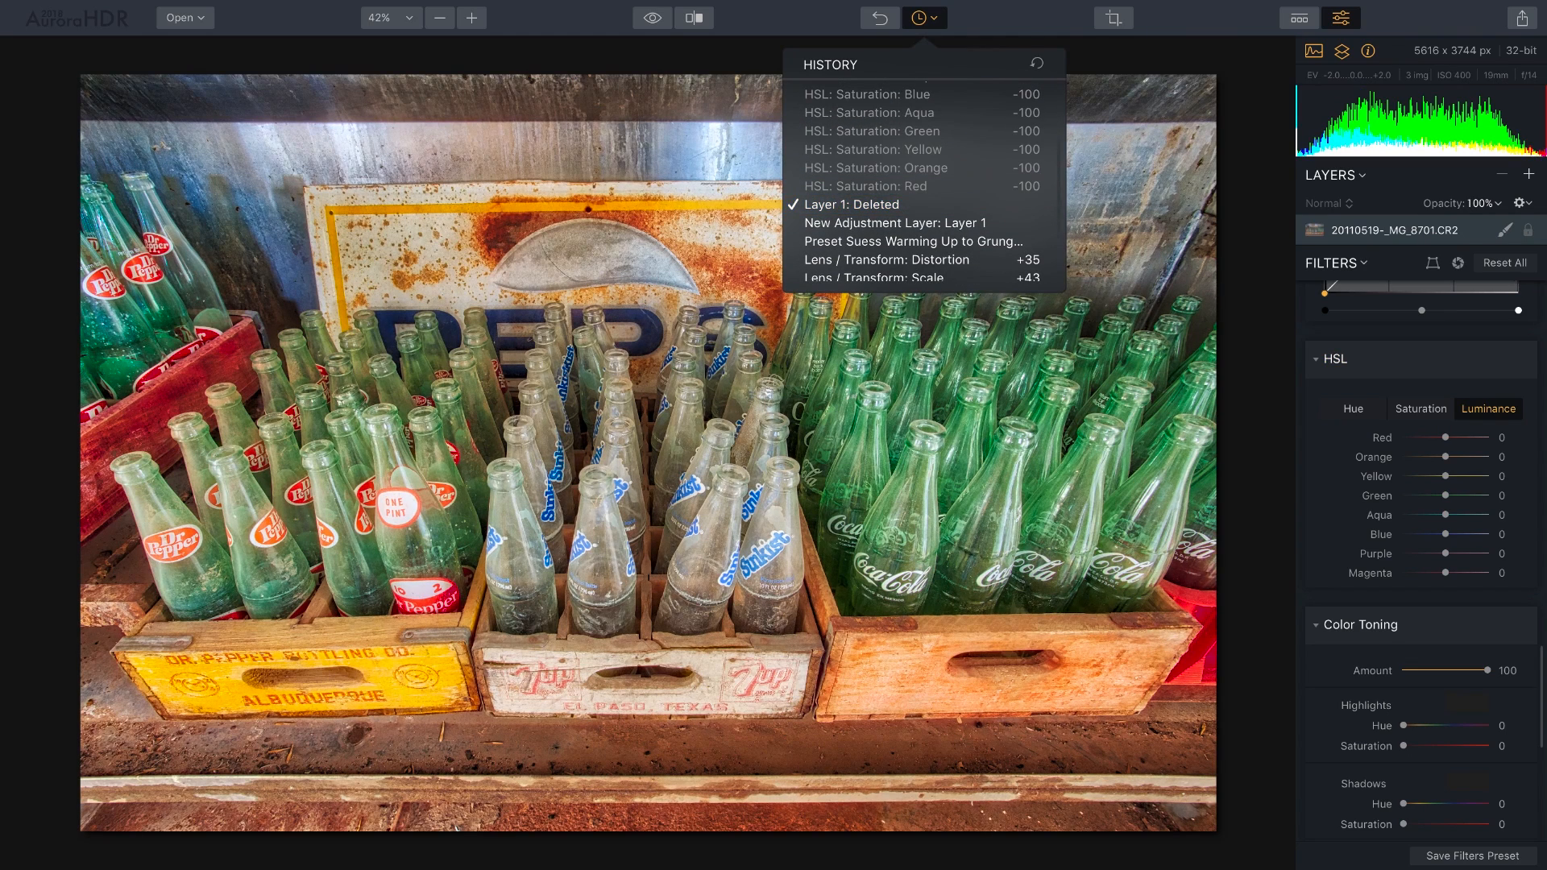
{"action": "left_click", "coordinate": [924, 18]}
Strengthen the medium and large HDR detail boost and raise Microstructure to 48.
{"action": "scroll", "coordinate": [1421, 588], "scroll_direction": "down", "scroll_amount": 5}
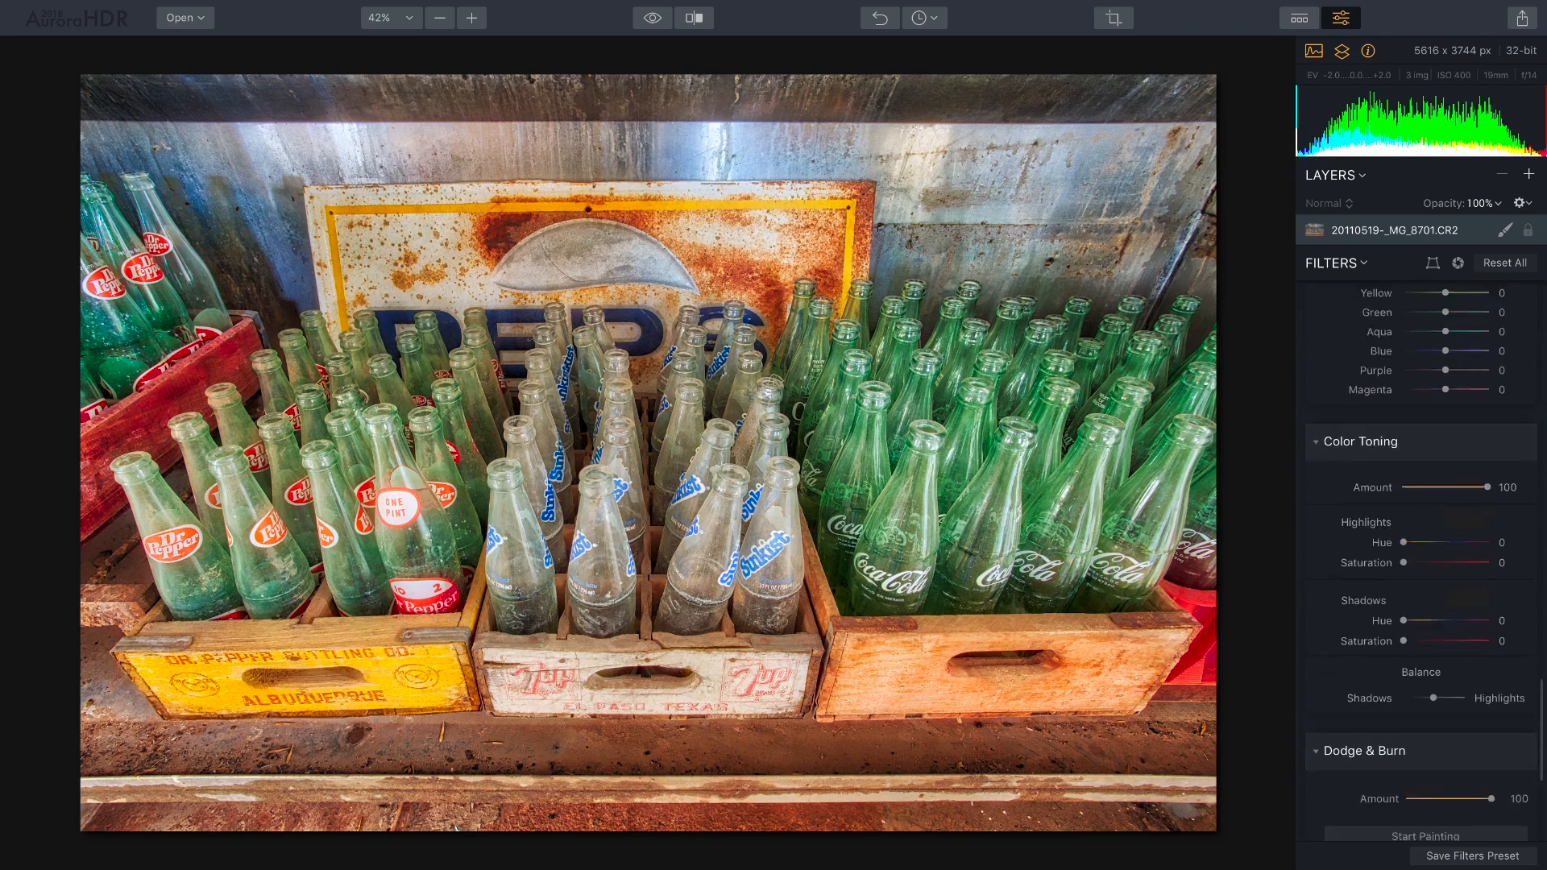
{"action": "scroll", "coordinate": [1421, 604], "scroll_direction": "down", "scroll_amount": 3}
{"action": "scroll", "coordinate": [1421, 604], "scroll_direction": "up", "scroll_amount": 12}
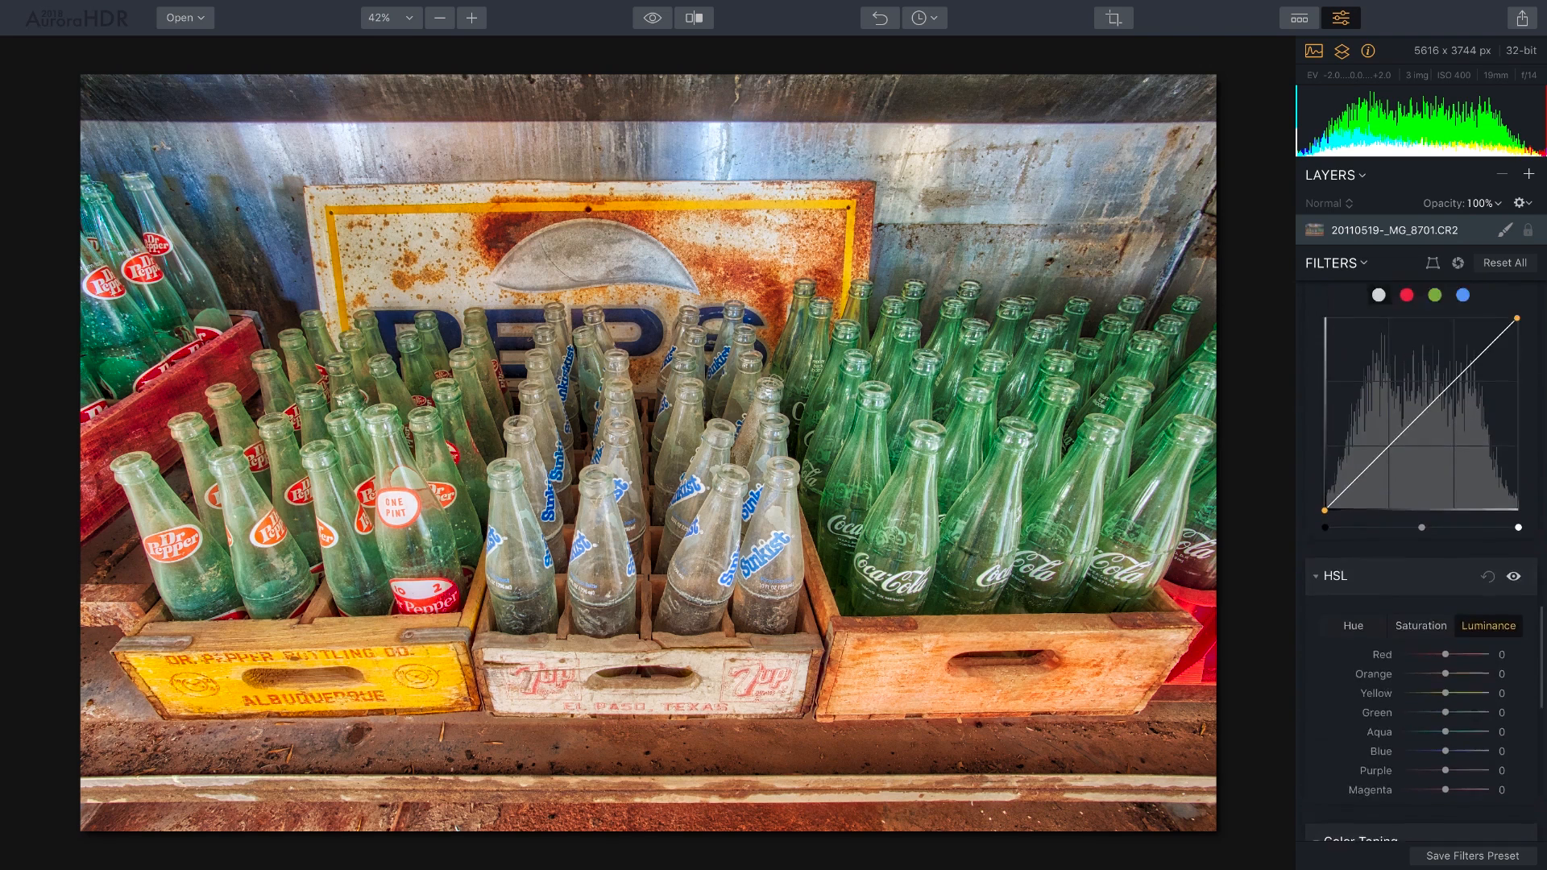
{"action": "scroll", "coordinate": [1422, 564], "scroll_direction": "up", "scroll_amount": 8}
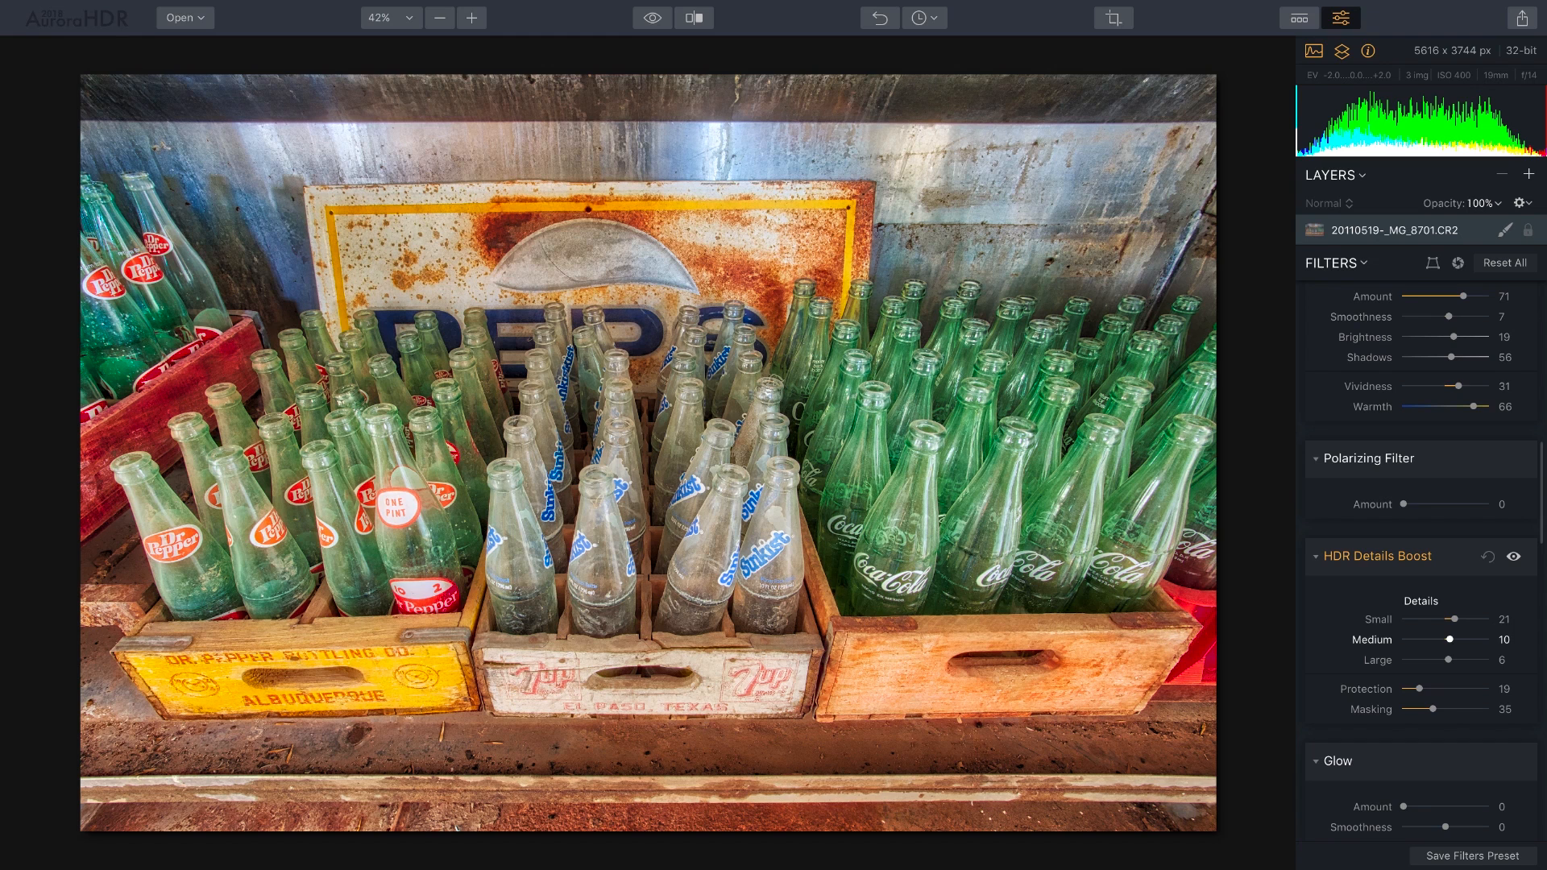
{"action": "mouse_move", "coordinate": [1449, 639]}
{"action": "left_mouse_down"}
{"action": "mouse_move", "coordinate": [1457, 660]}
{"action": "mouse_move", "coordinate": [1455, 619]}
{"action": "left_mouse_up"}
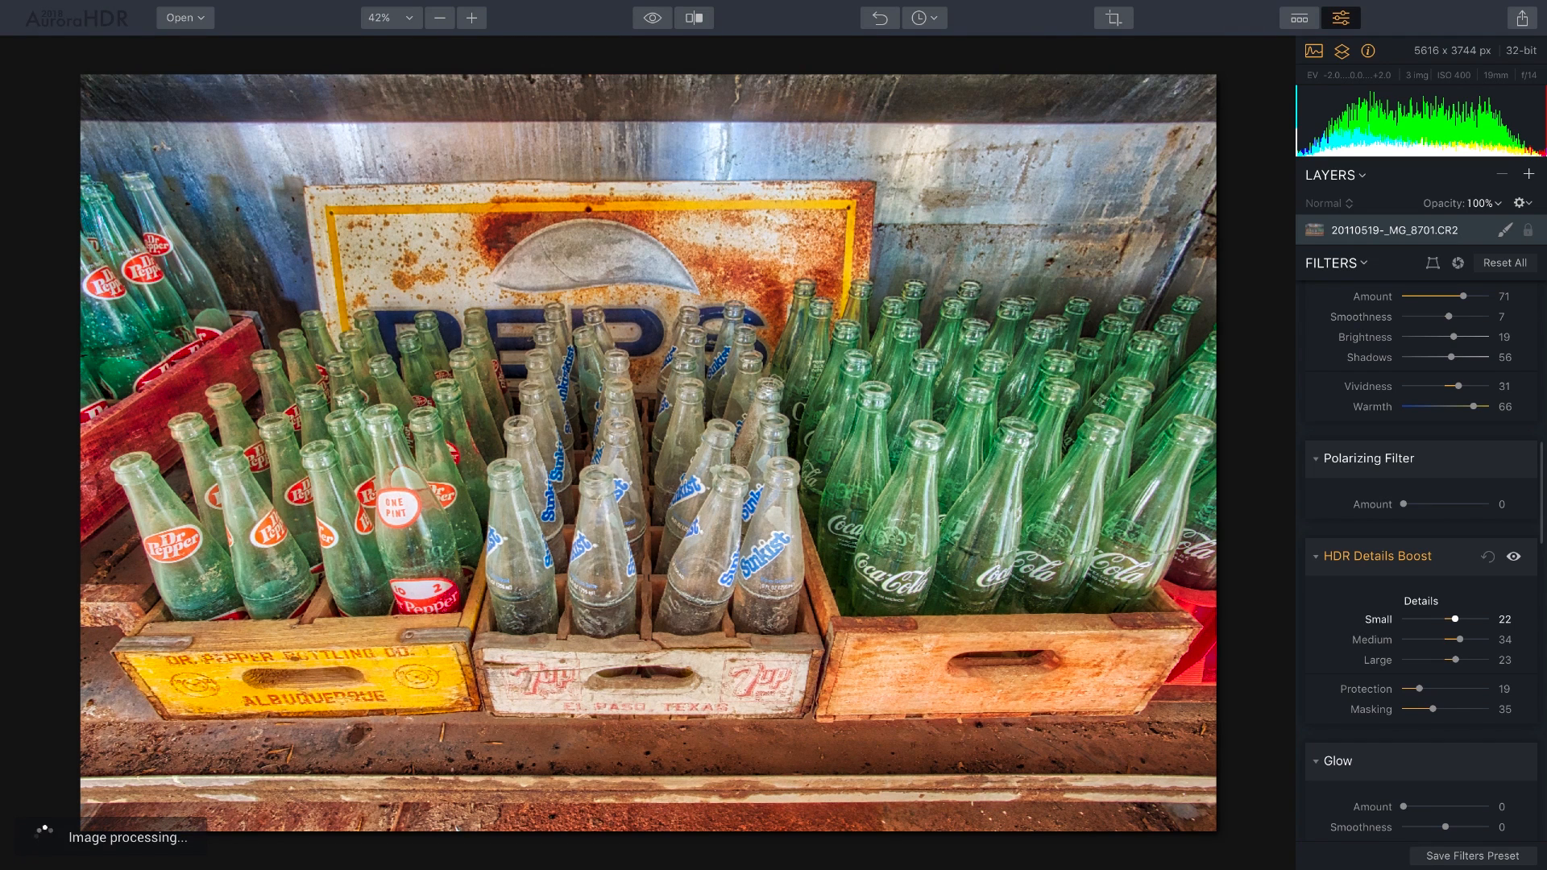
{"action": "scroll", "coordinate": [1421, 564], "scroll_direction": "up", "scroll_amount": 5}
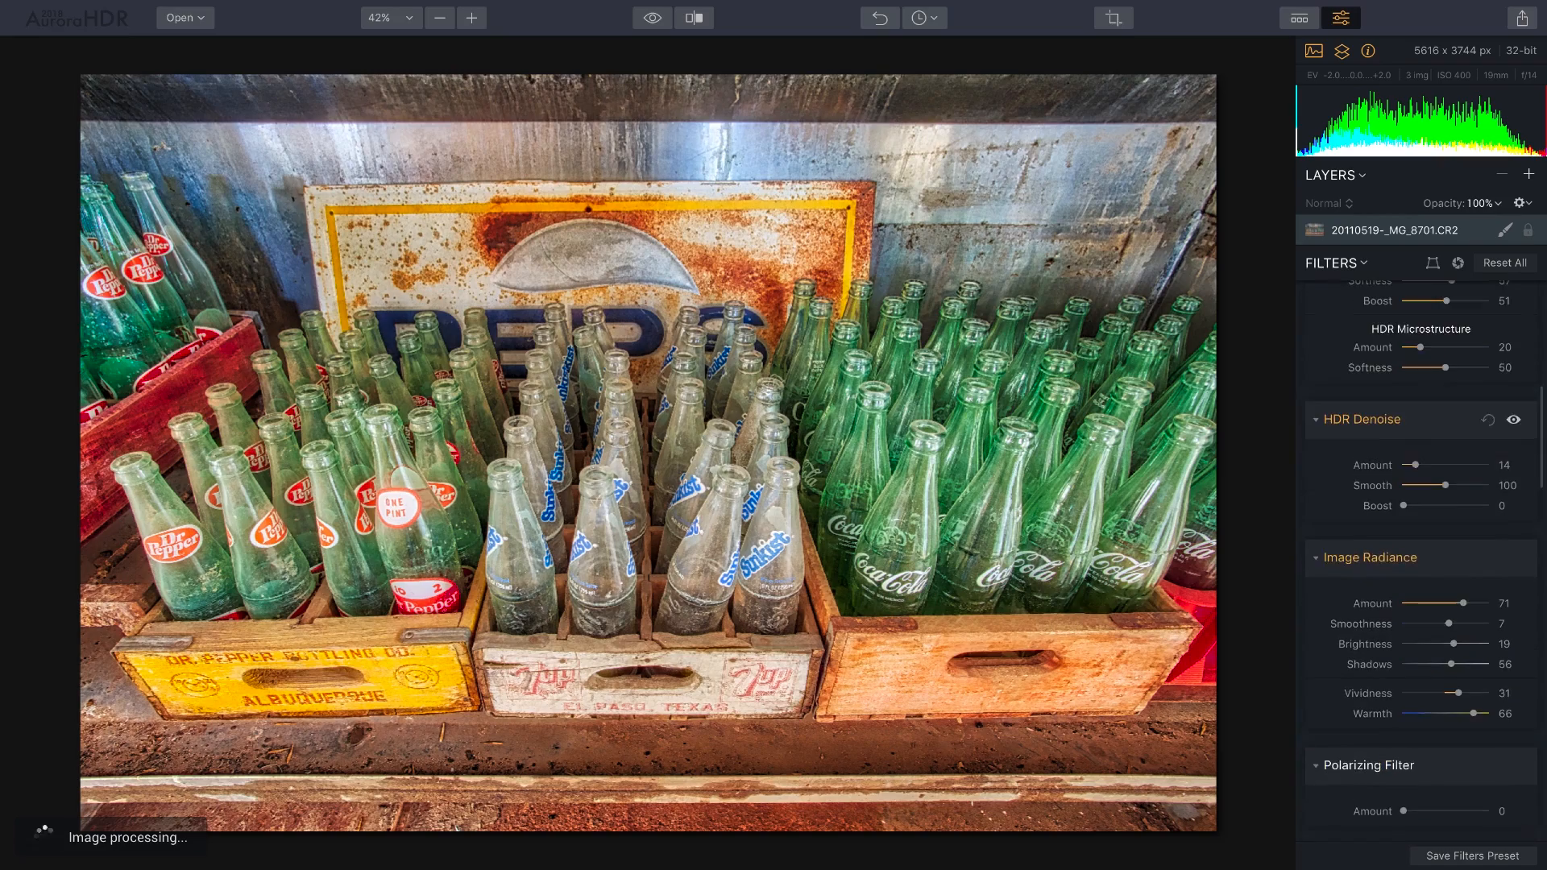
{"action": "scroll", "coordinate": [1421, 520], "scroll_direction": "up", "scroll_amount": 3}
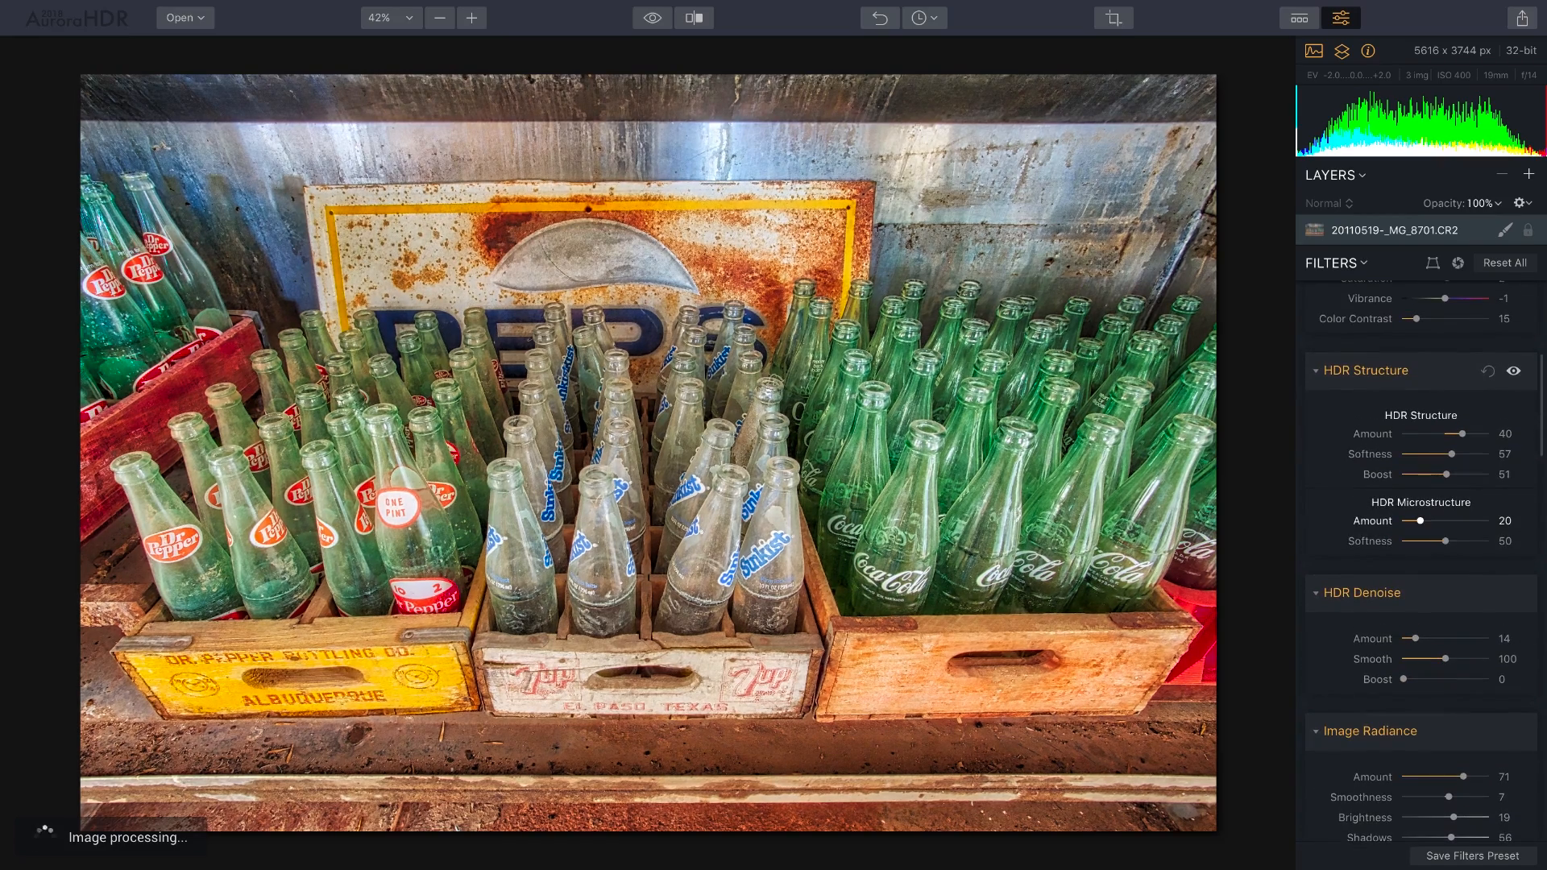
{"action": "left_click_drag", "start_coordinate": [1420, 521], "coordinate": [1444, 520]}
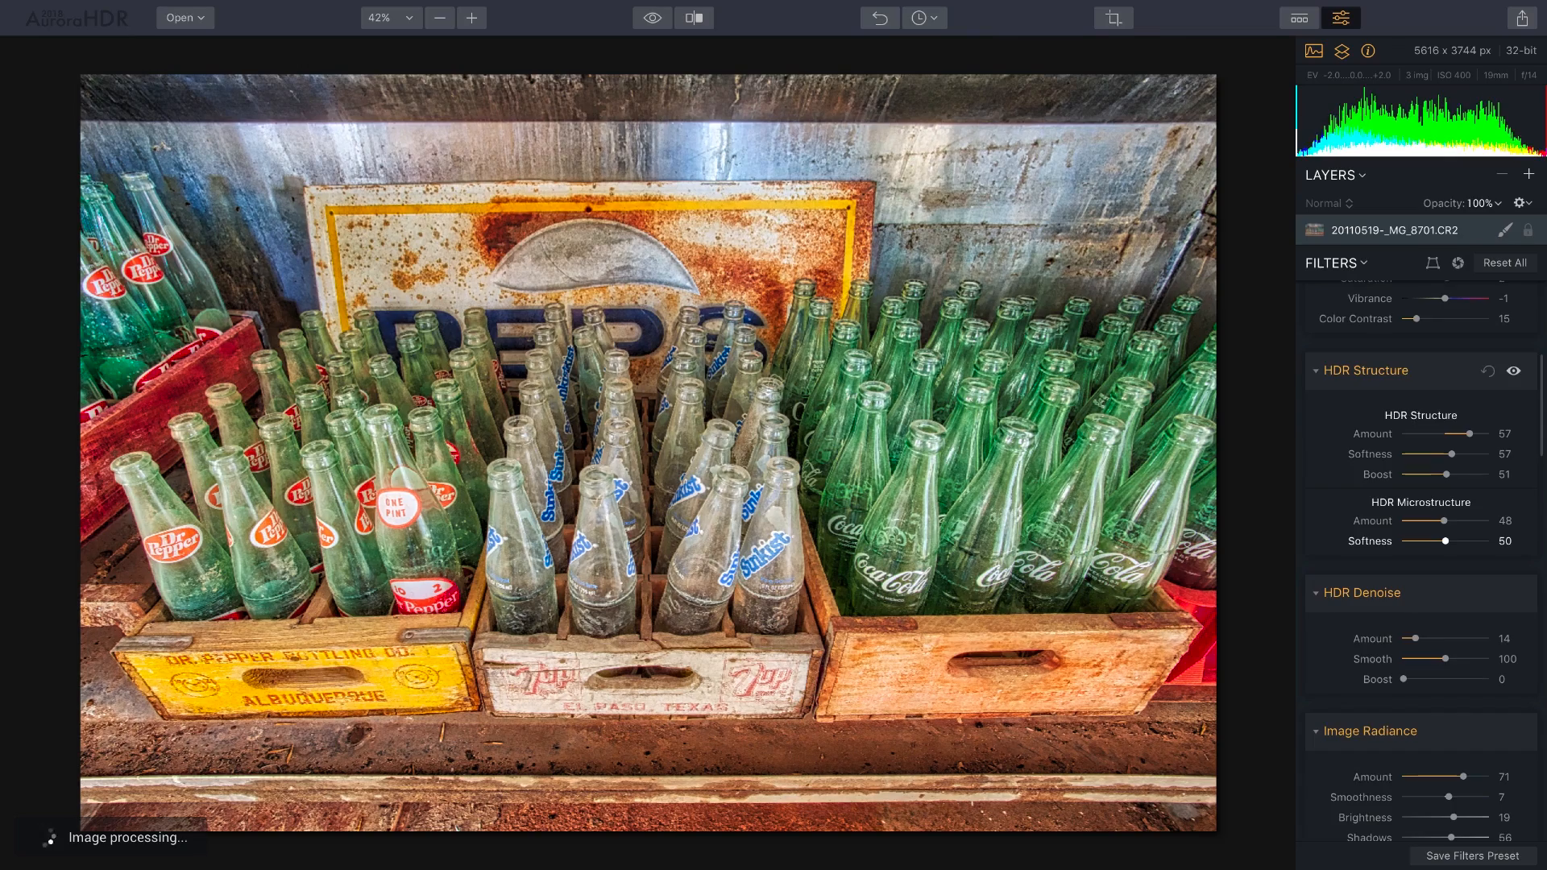
Darken the photo's edges with a -64 vignette and open the edit history.
{"action": "scroll", "coordinate": [1421, 540], "scroll_direction": "down", "scroll_amount": 6}
{"action": "scroll", "coordinate": [1421, 541], "scroll_direction": "down", "scroll_amount": 10}
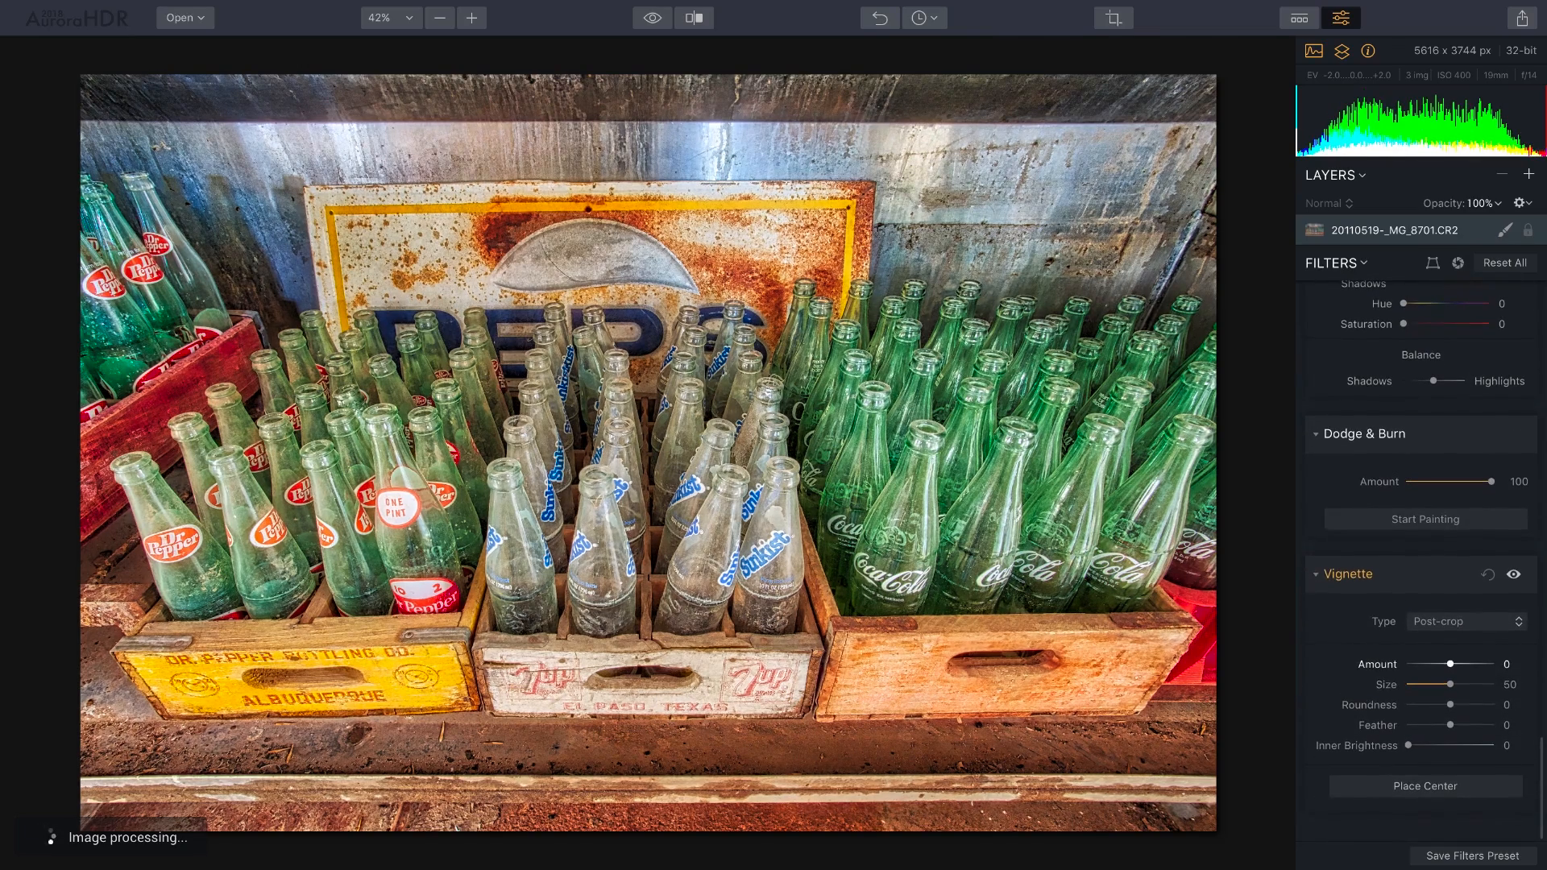
{"action": "left_click_drag", "start_coordinate": [1450, 664], "coordinate": [1423, 664]}
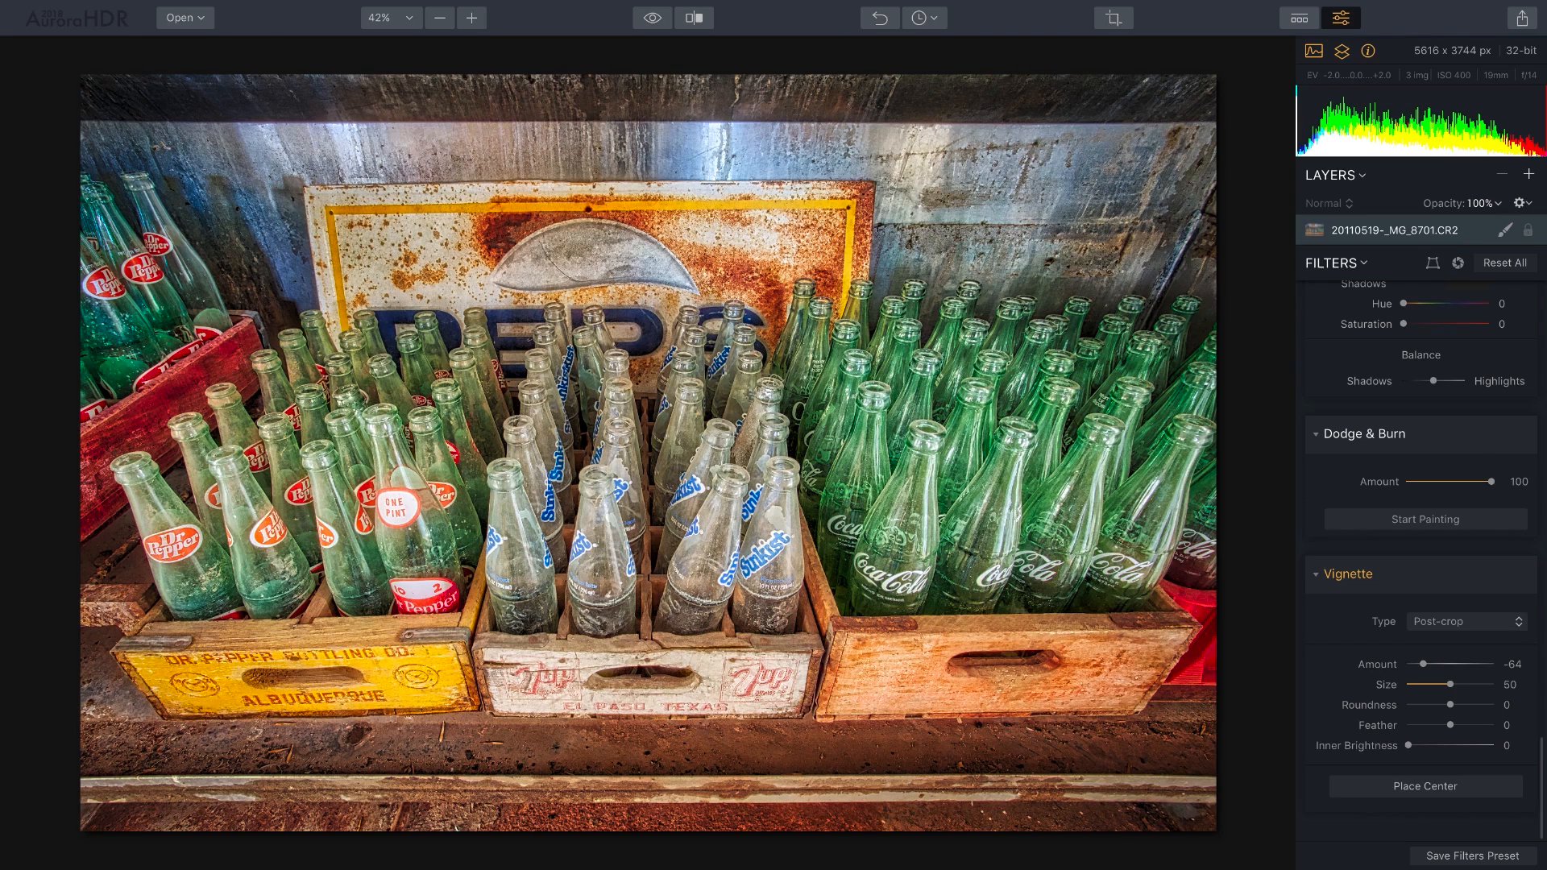
{"action": "left_click", "coordinate": [924, 17]}
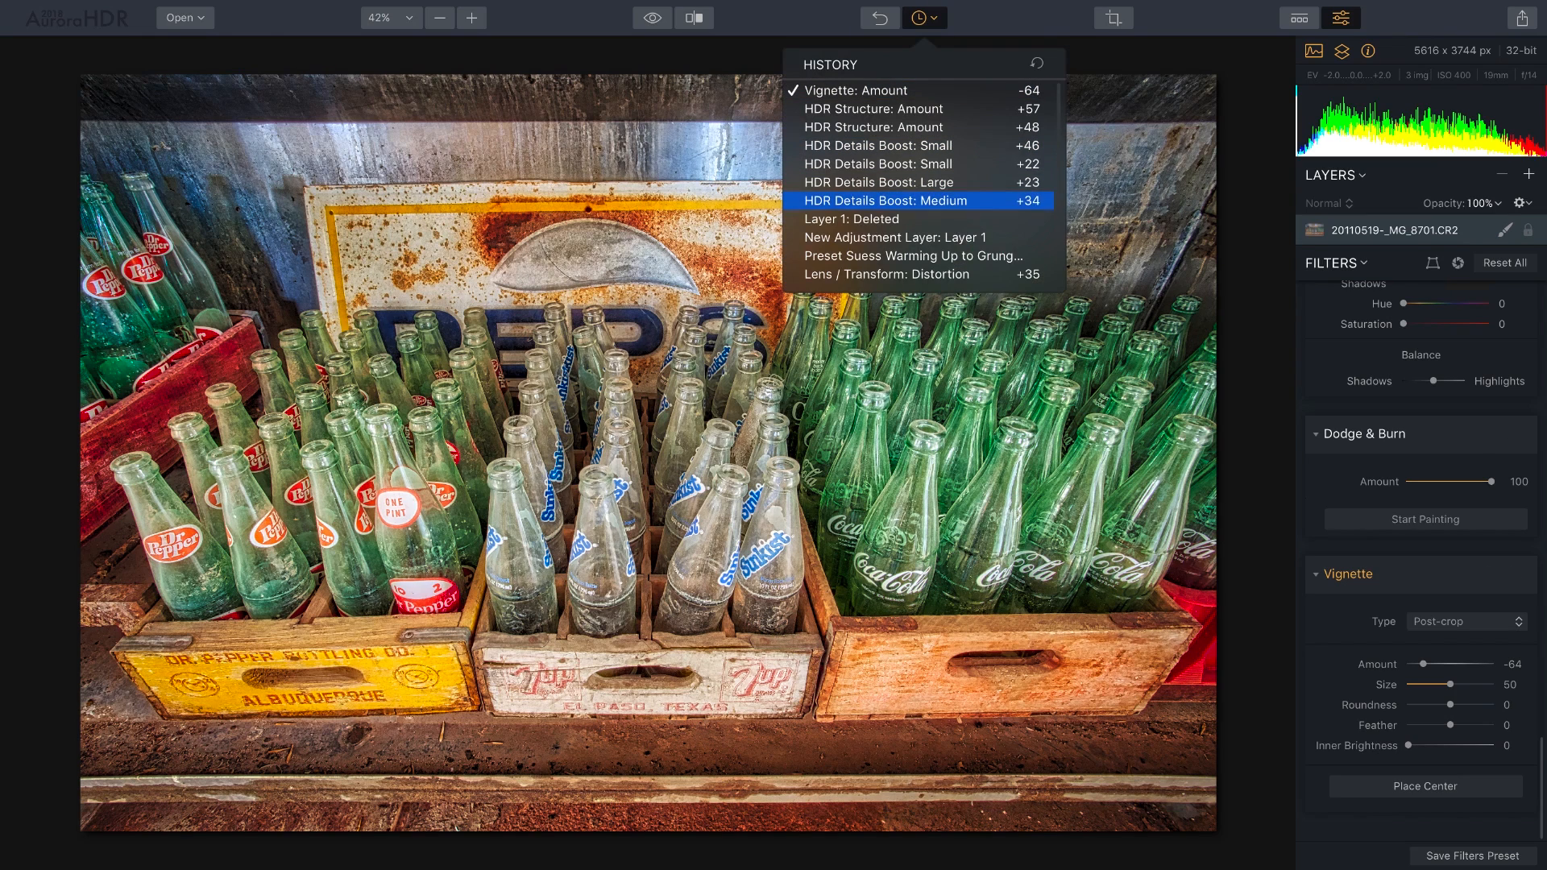
Preview the photo without the enhancements, then restore them up to 'Vignette: Amount' and close History.
{"action": "left_click", "coordinate": [886, 219]}
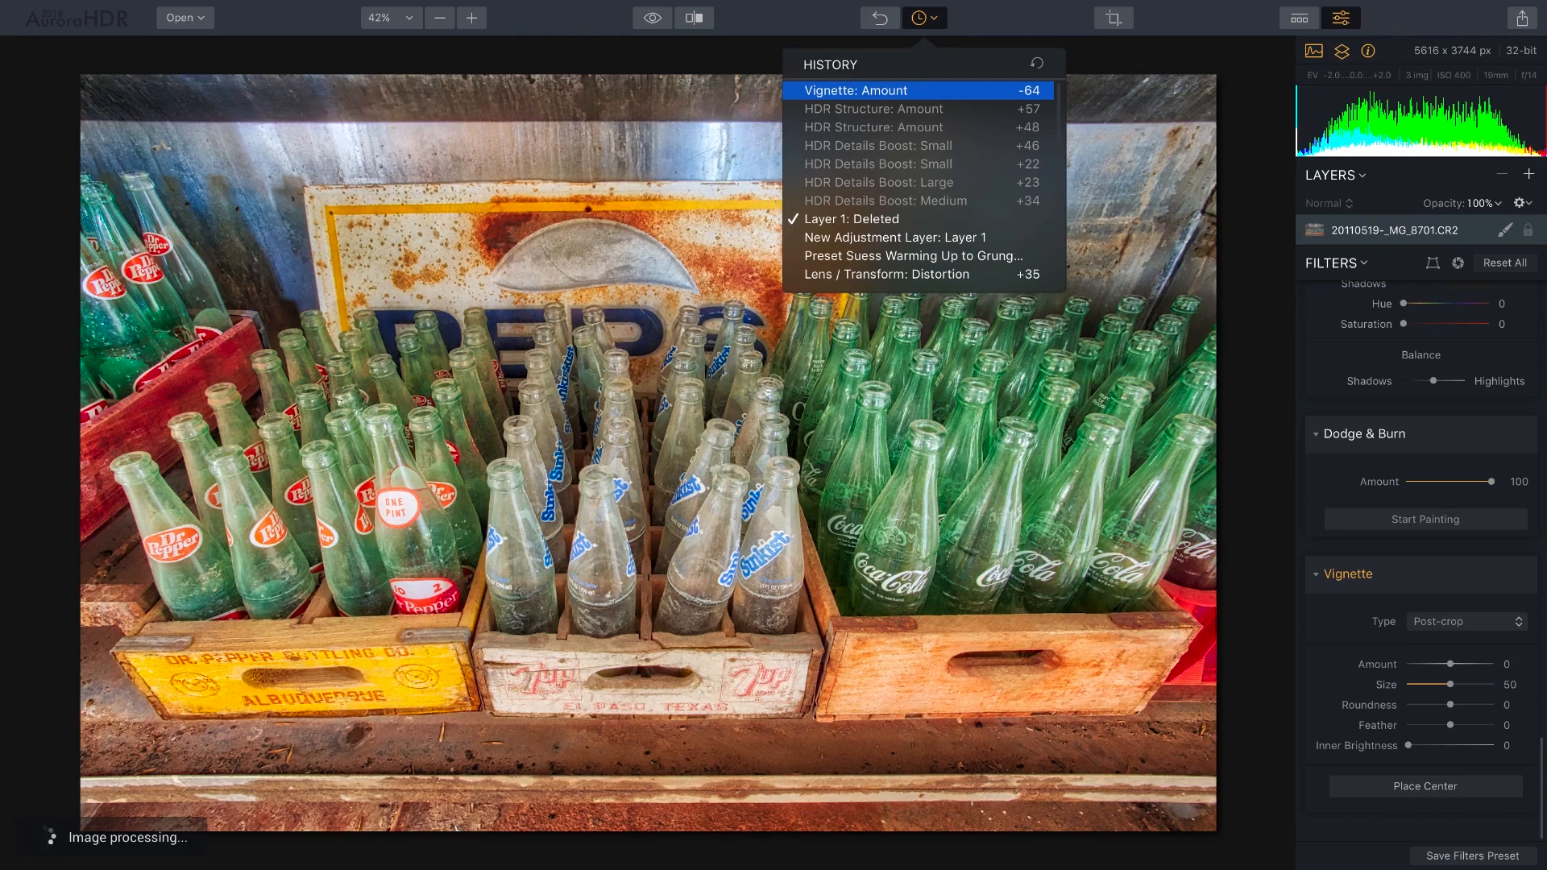
{"action": "left_click", "coordinate": [886, 90]}
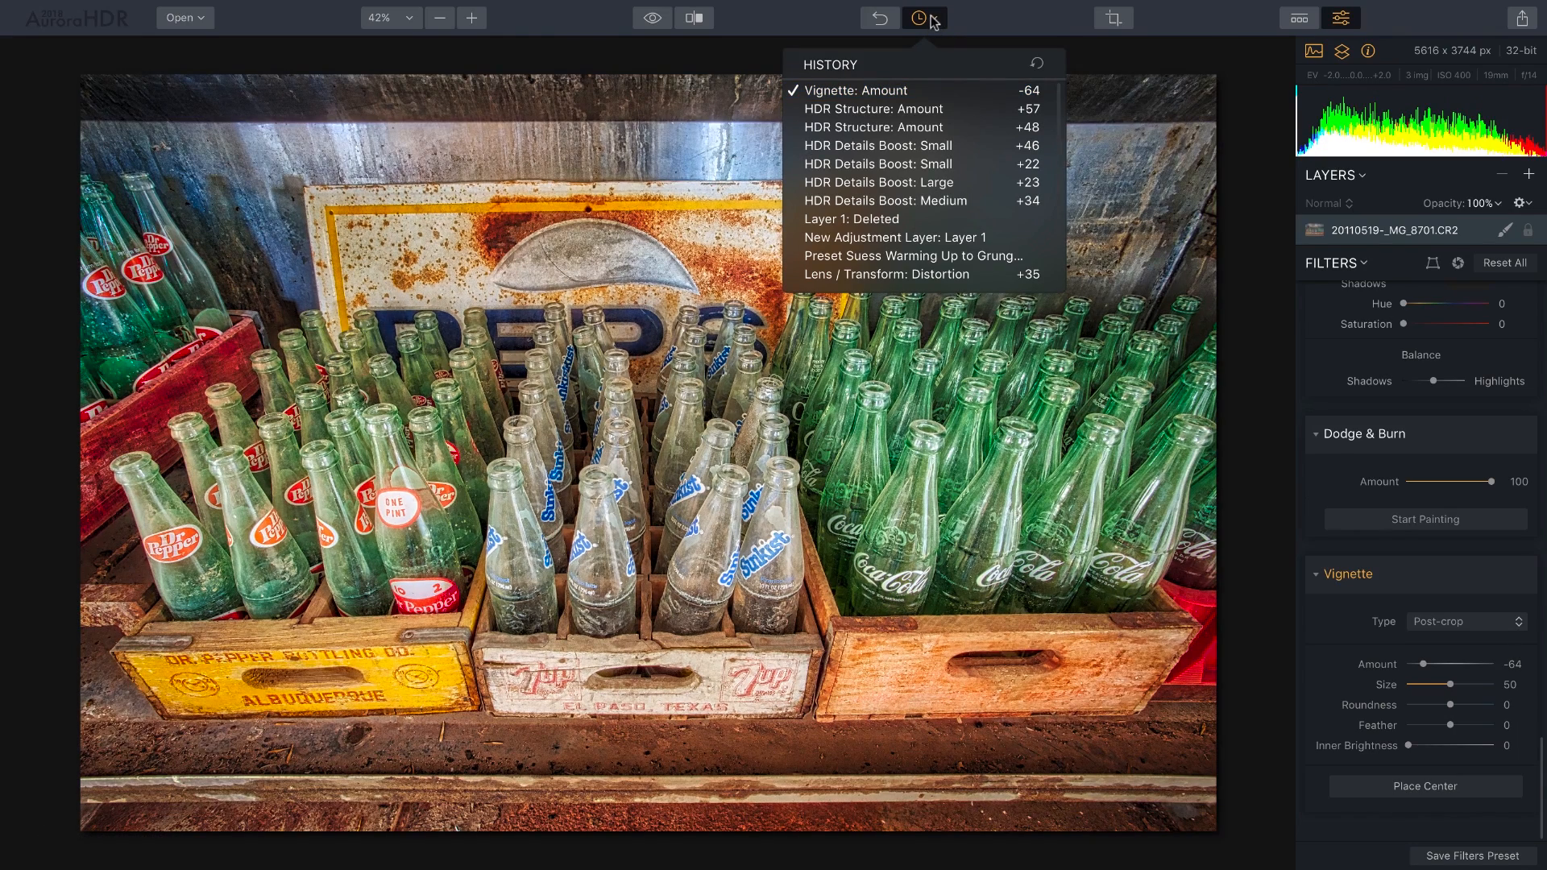
{"action": "left_click", "coordinate": [976, 19]}
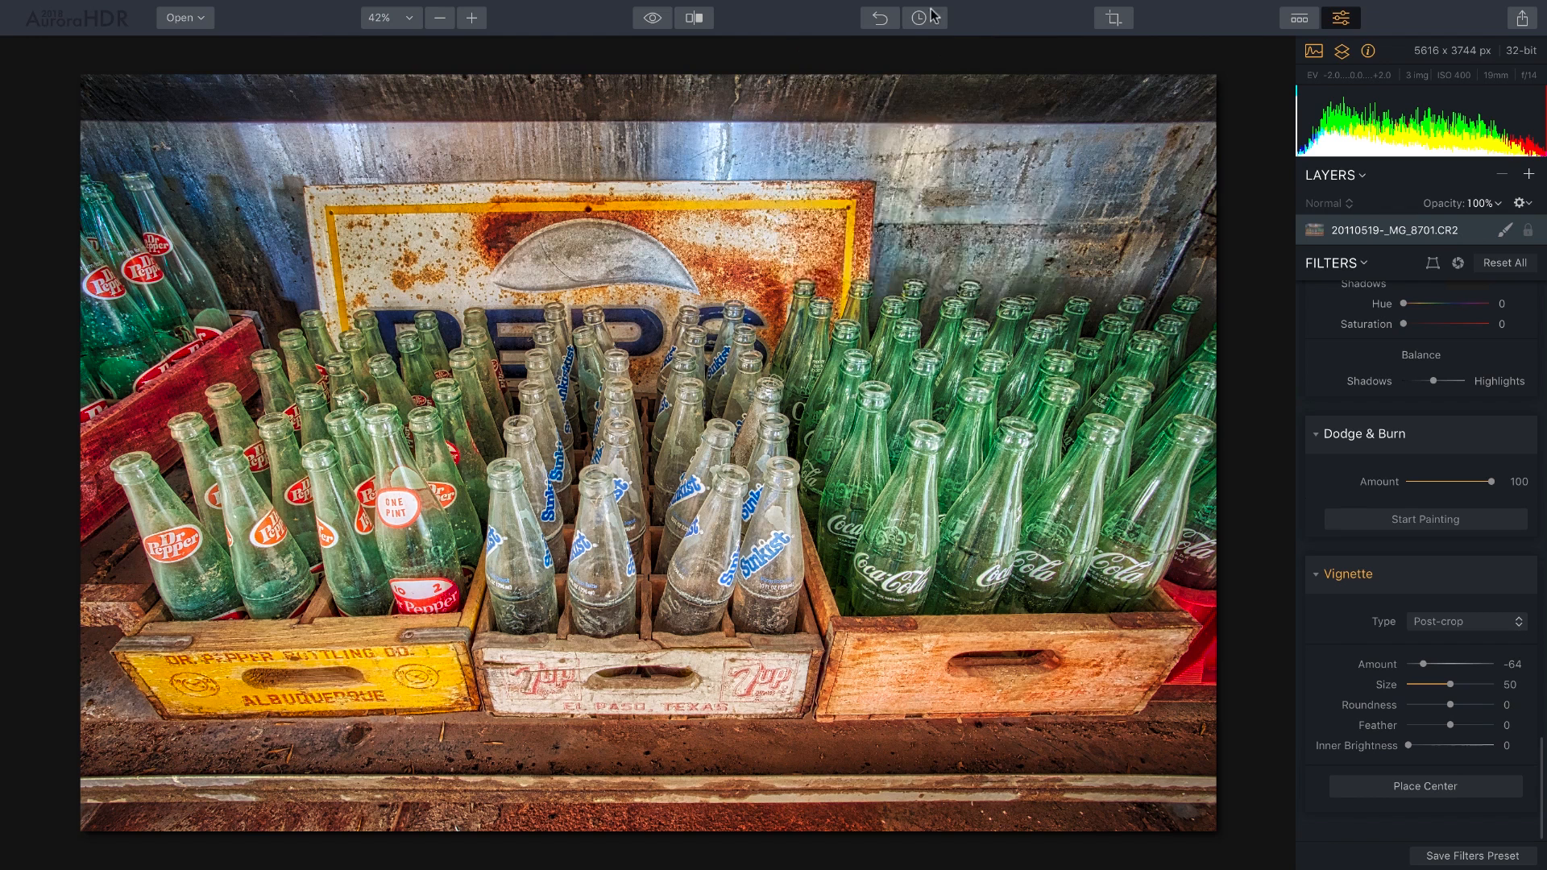
Save the enhanced colour version as 'empty bottles structure.mpaur2', replacing 'bw' in the name.
{"action": "left_click", "coordinate": [195, 10]}
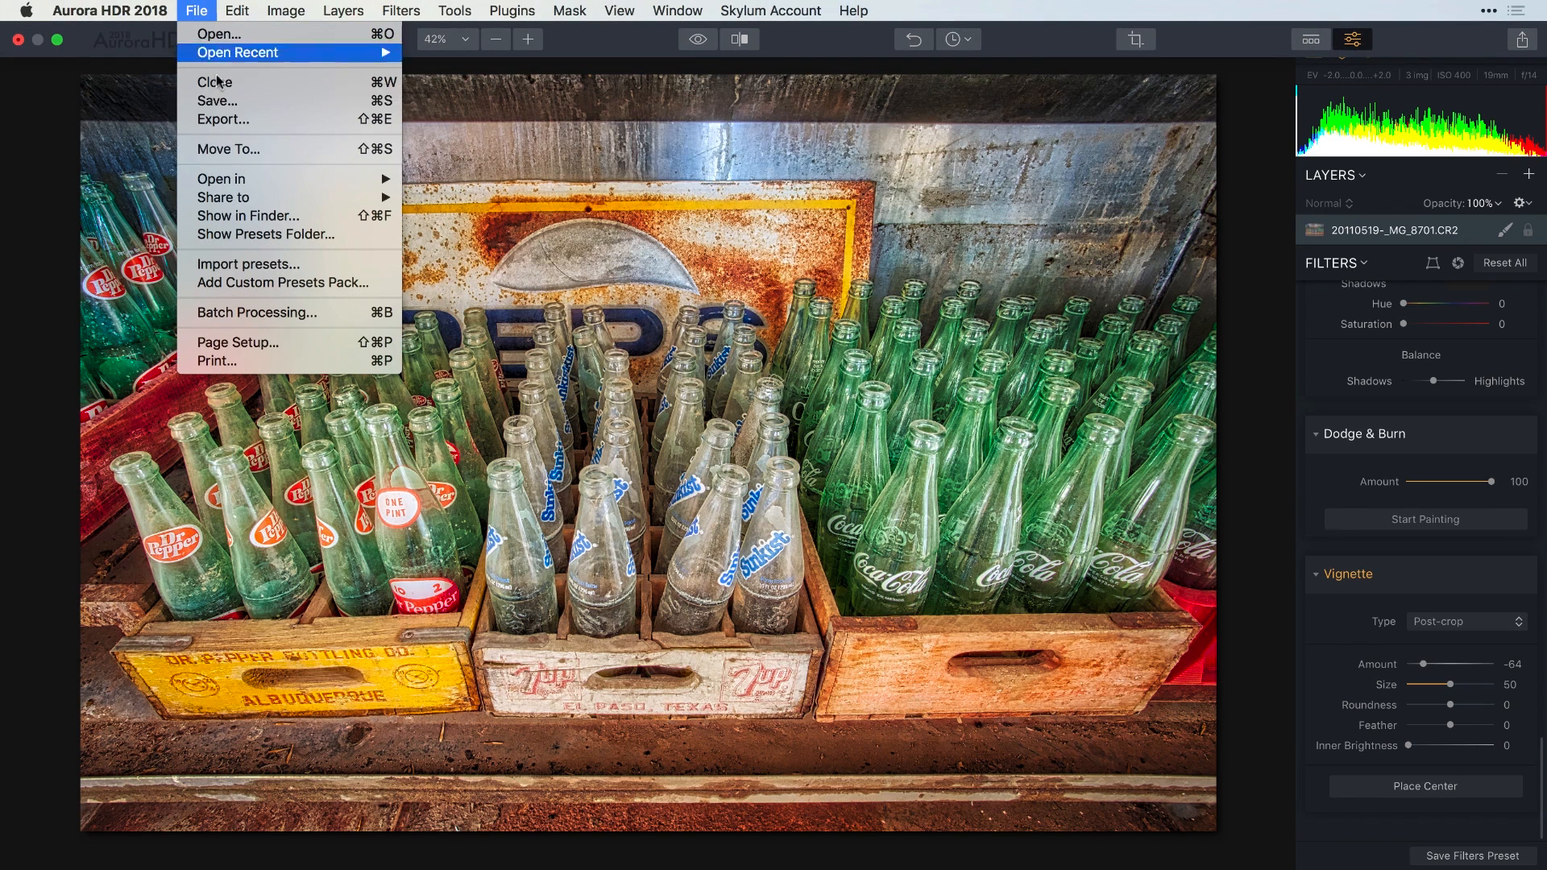
{"action": "left_click", "coordinate": [240, 148]}
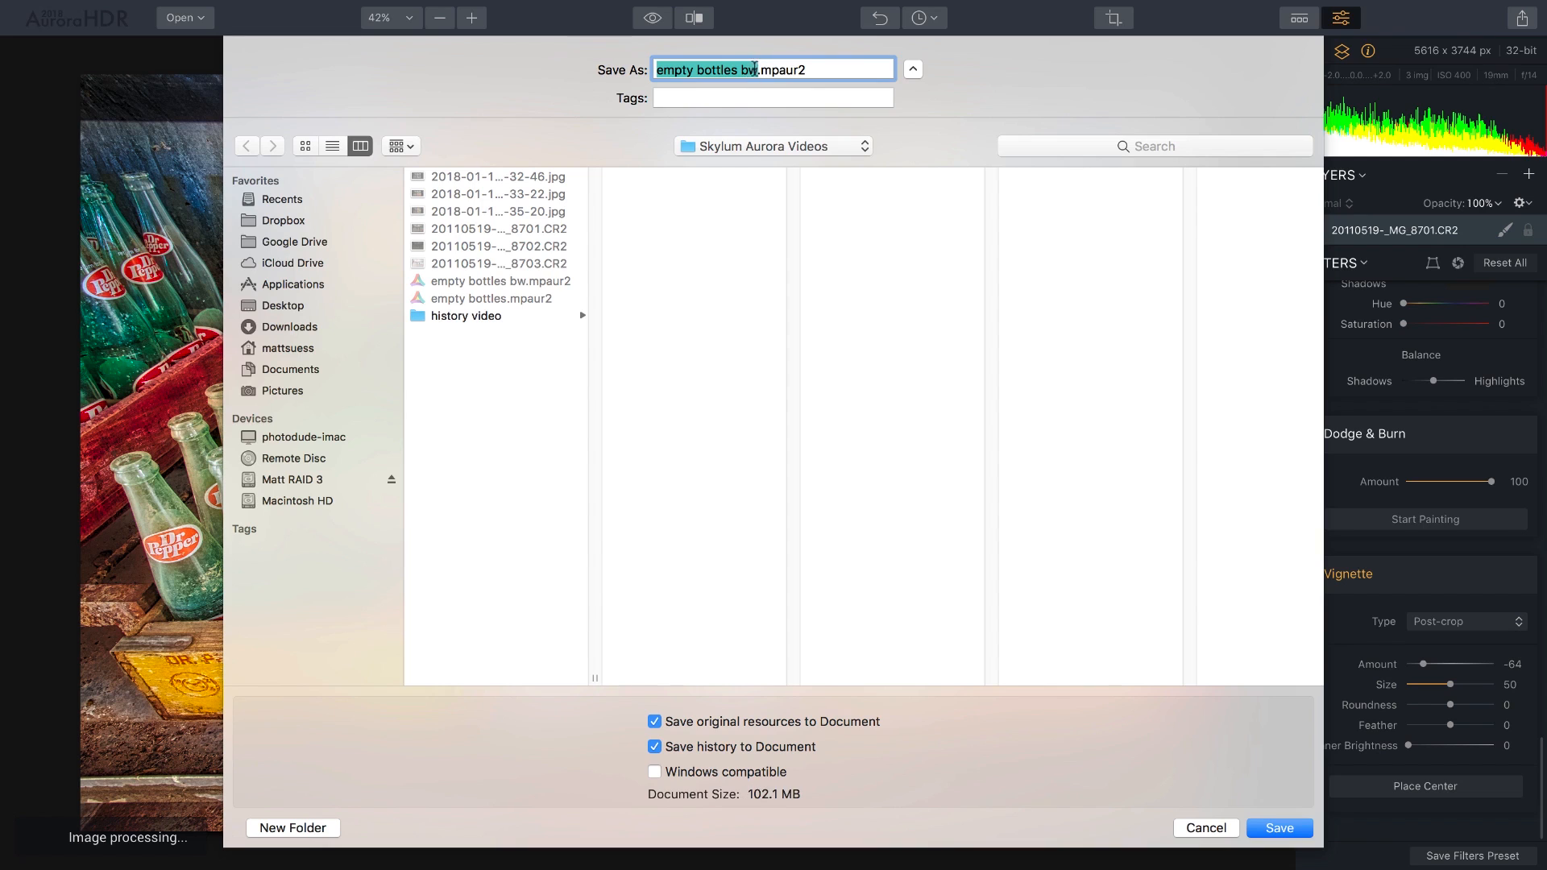
{"action": "left_click", "coordinate": [756, 69]}
{"action": "key", "text": "BackSpace"}
{"action": "key", "text": "BackSpace"}
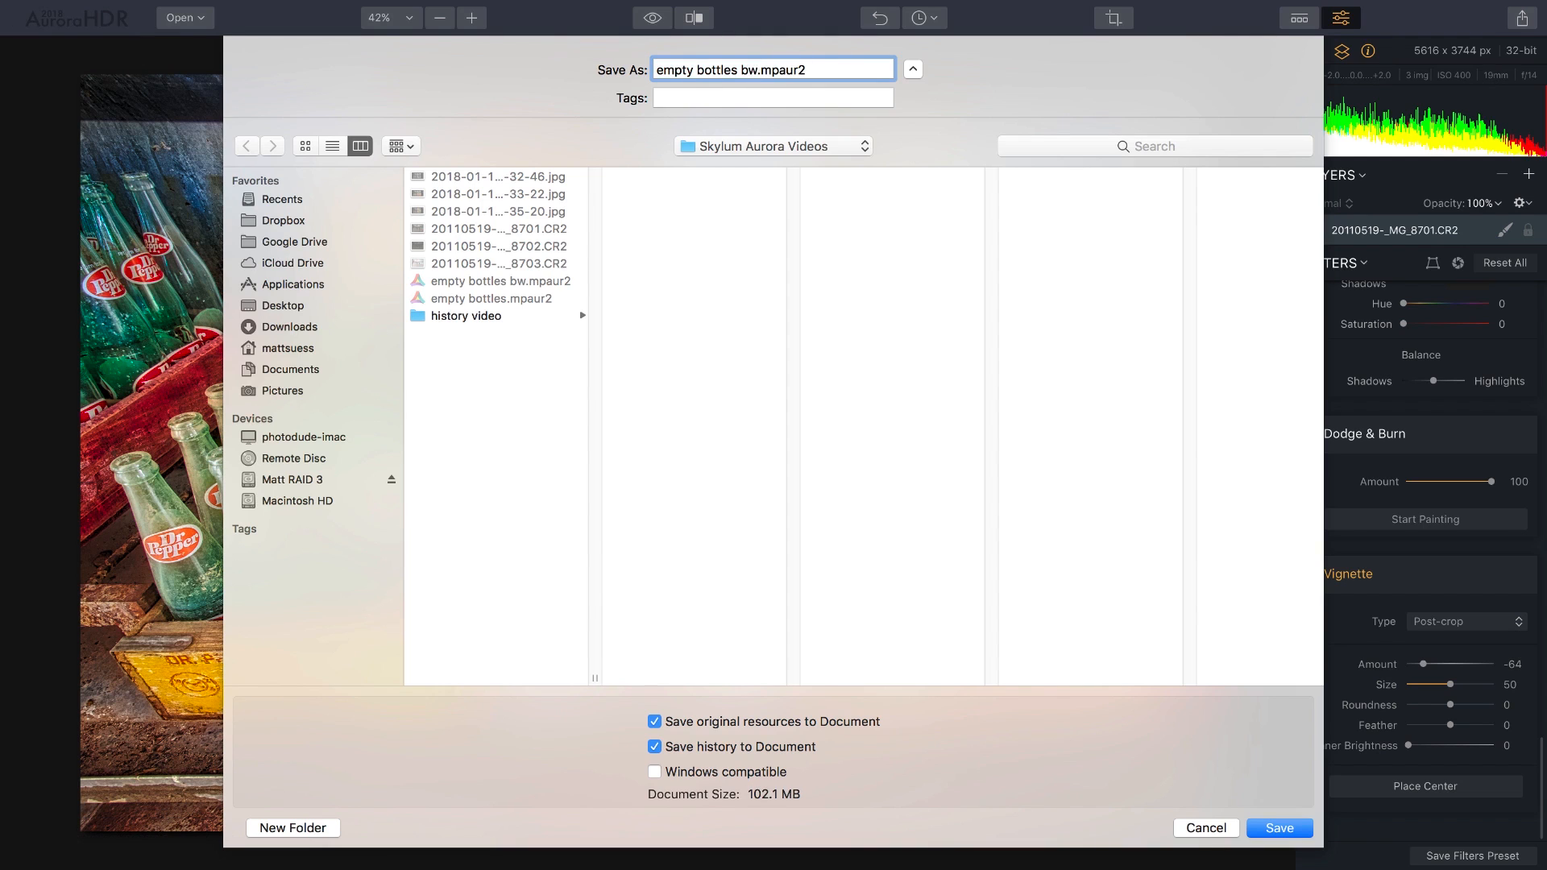
{"action": "type", "text": "structure"}
{"action": "key", "text": "Return"}
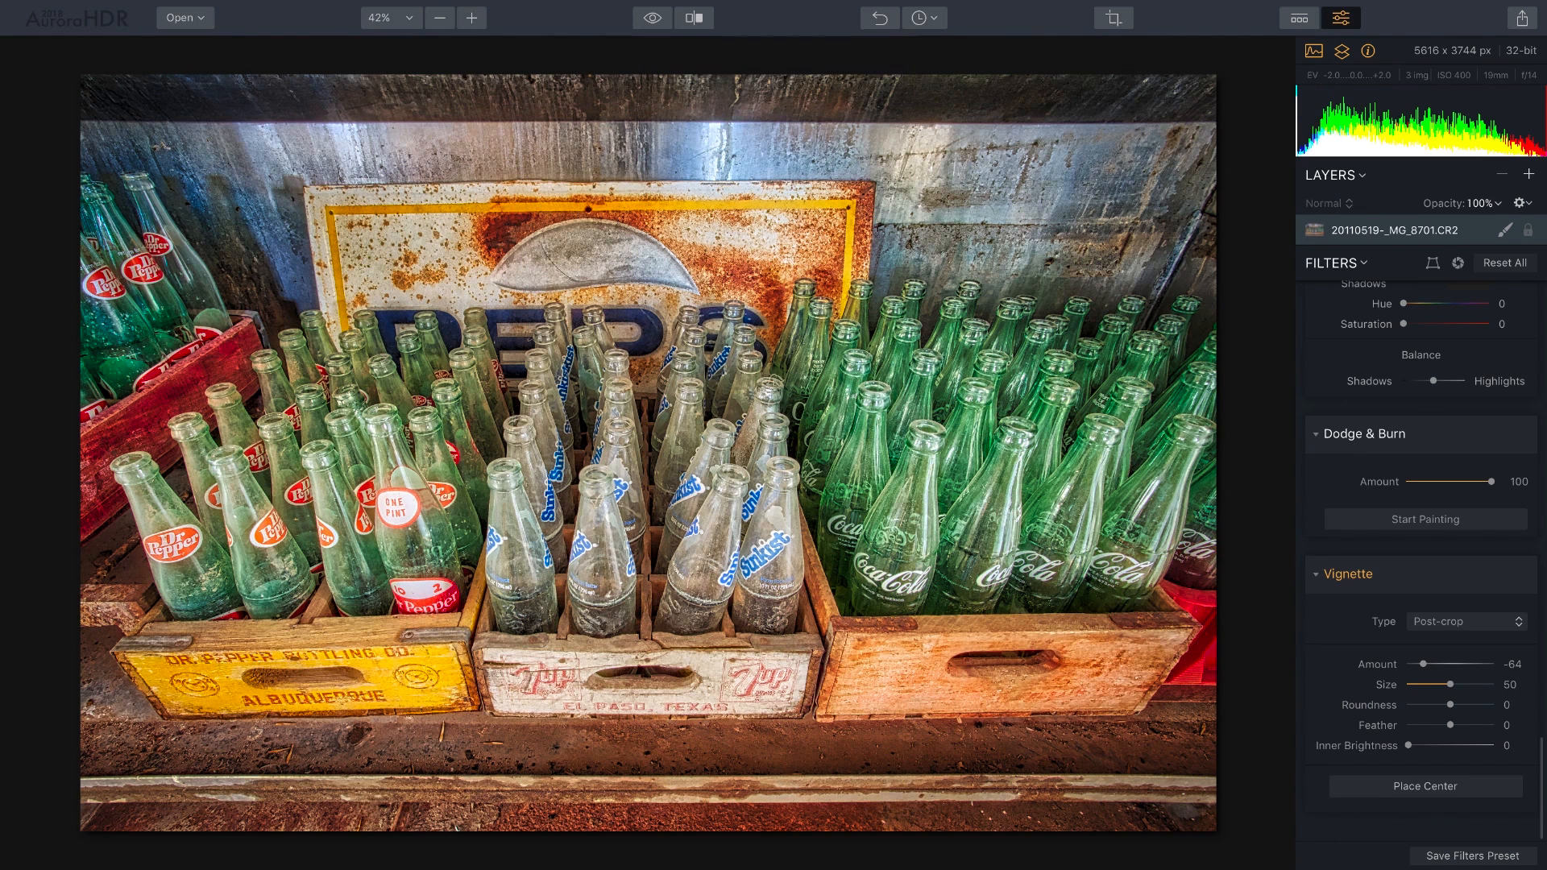